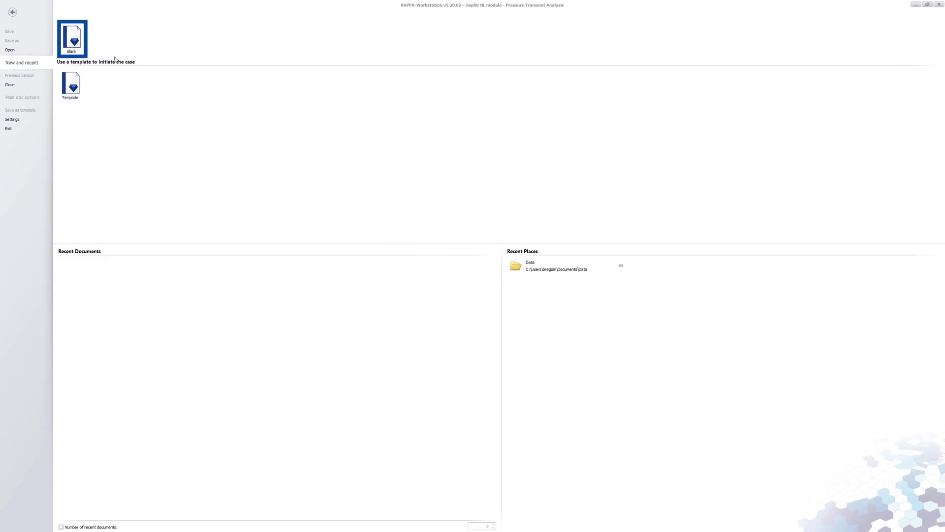
Start a new blank document and keep the UTC+00:00 London time zone
{"action": "left_click", "coordinate": [77, 36]}
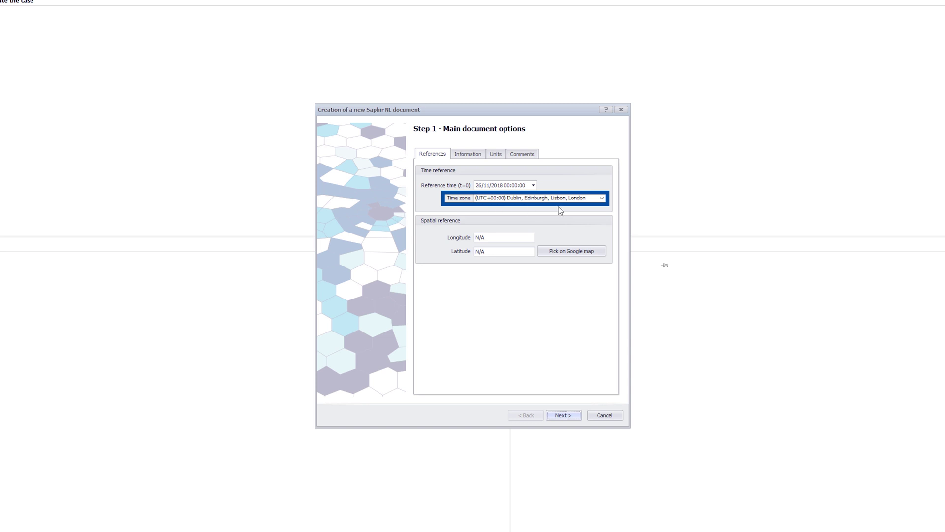
{"action": "left_click", "coordinate": [602, 198]}
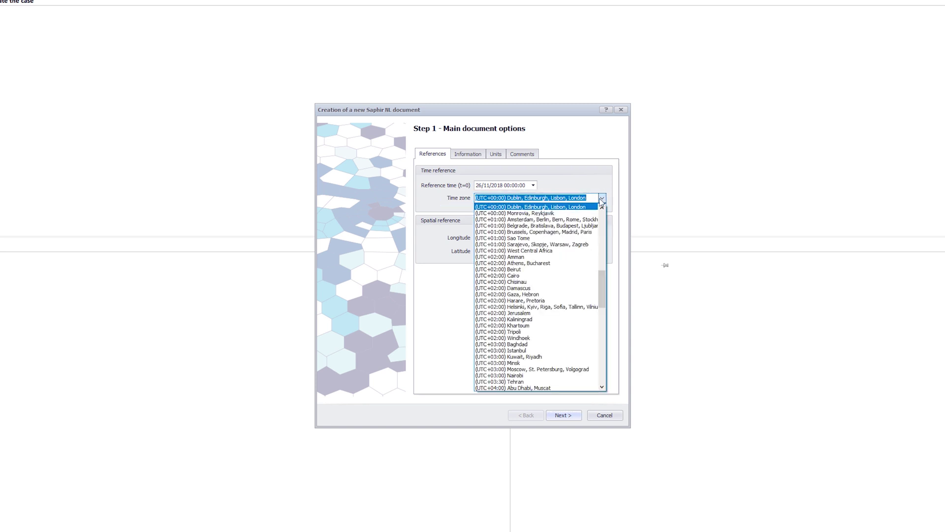
{"action": "left_click", "coordinate": [601, 199]}
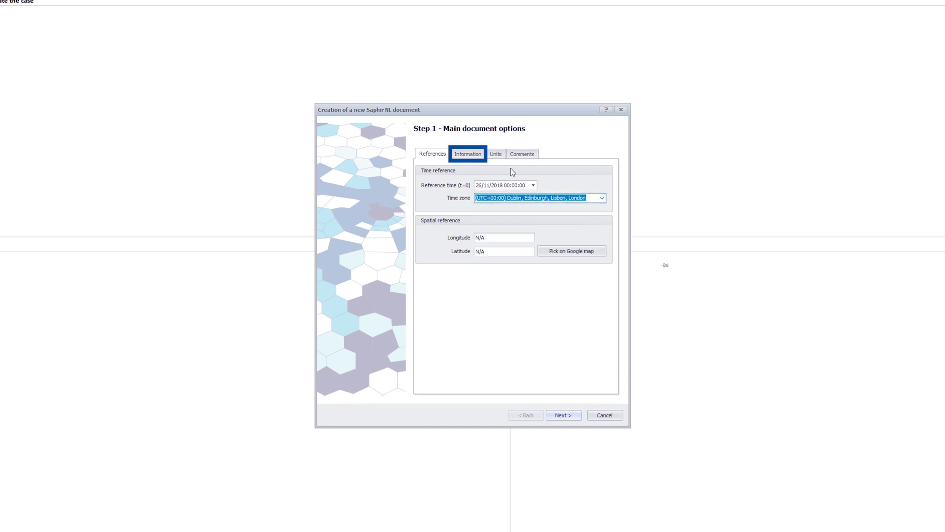
Review the Information, Units (Oil Field) and Comments tabs, then continue to the first analysis step
{"action": "left_click", "coordinate": [478, 158]}
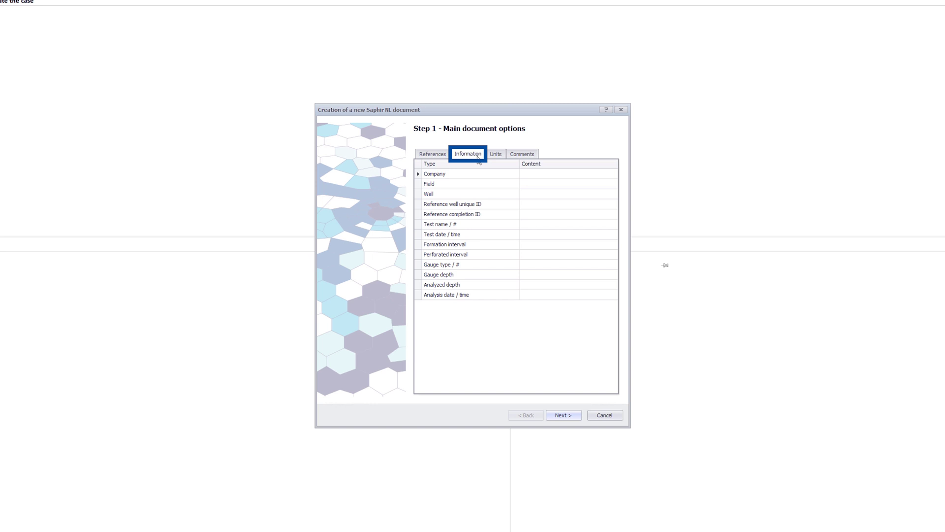
{"action": "left_click", "coordinate": [504, 161]}
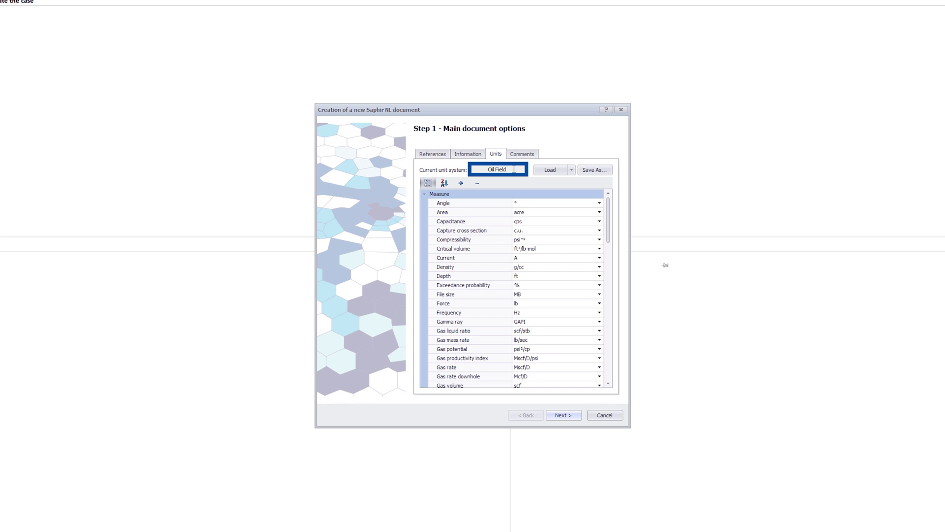
{"action": "left_click", "coordinate": [519, 160]}
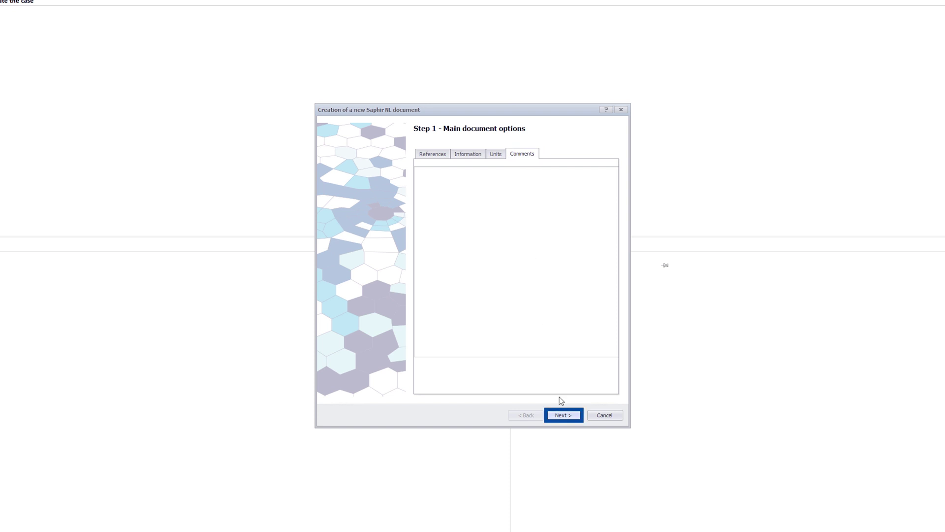
{"action": "left_click", "coordinate": [570, 416]}
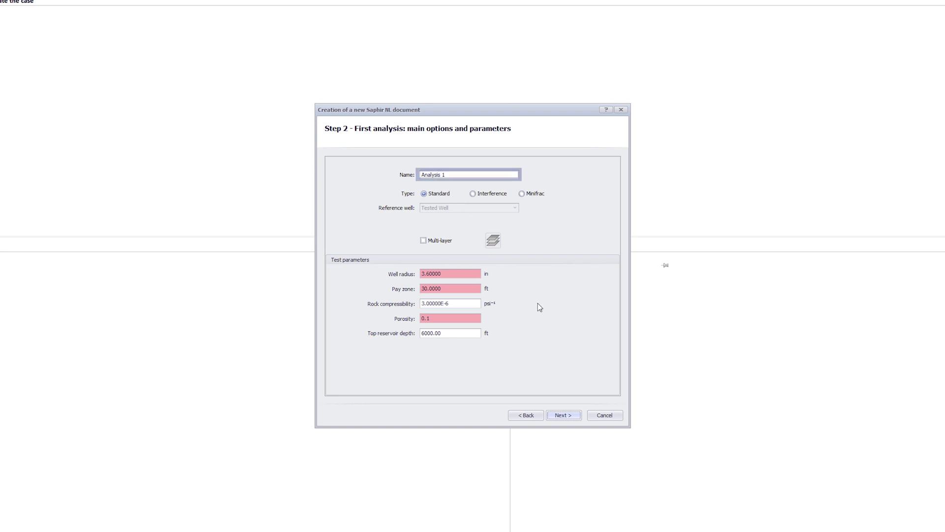
Inspect the advanced PVT definition, then switch it back off to keep single-phase oil
{"action": "left_click", "coordinate": [576, 415]}
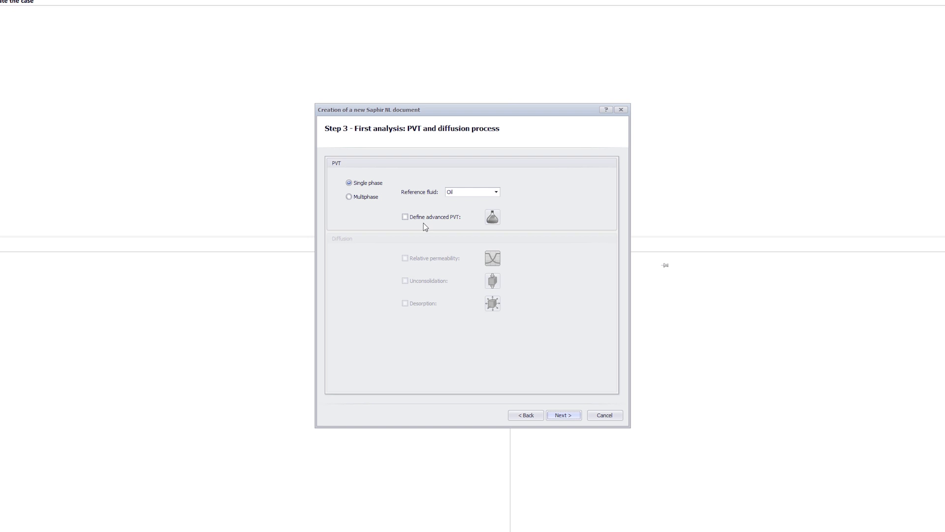
{"action": "left_click", "coordinate": [405, 217]}
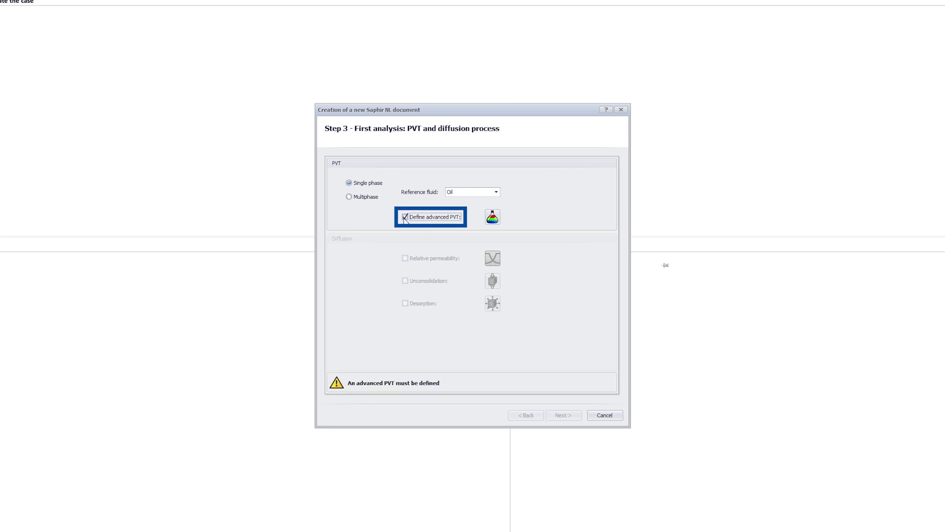
{"action": "left_click", "coordinate": [492, 226]}
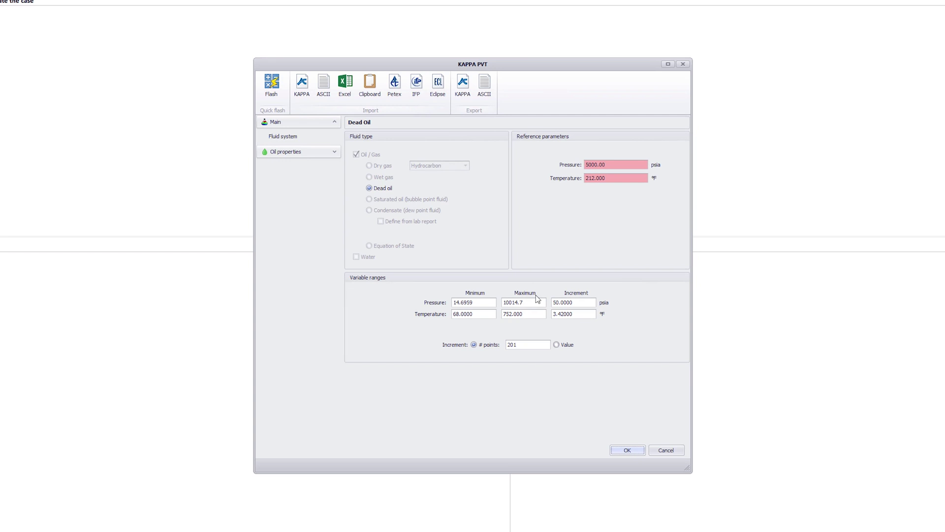
{"action": "left_click", "coordinate": [659, 451]}
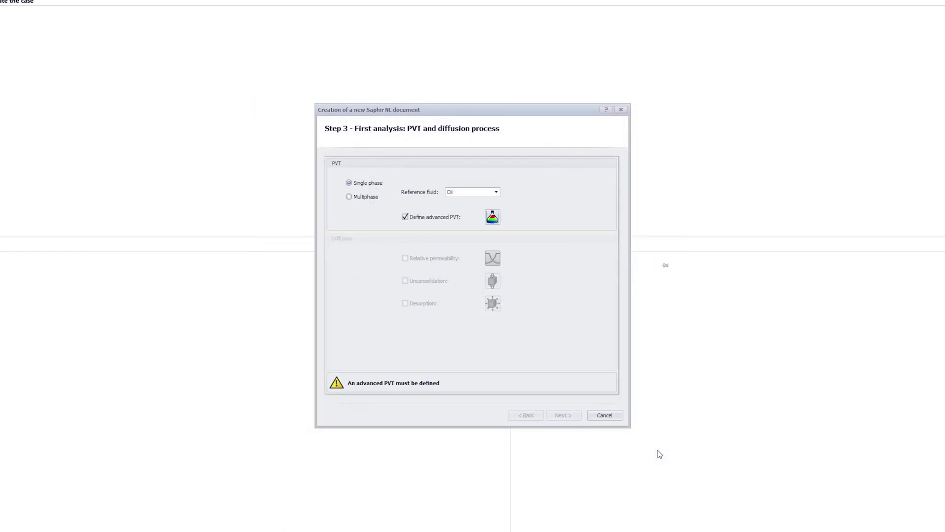
{"action": "left_click", "coordinate": [408, 218]}
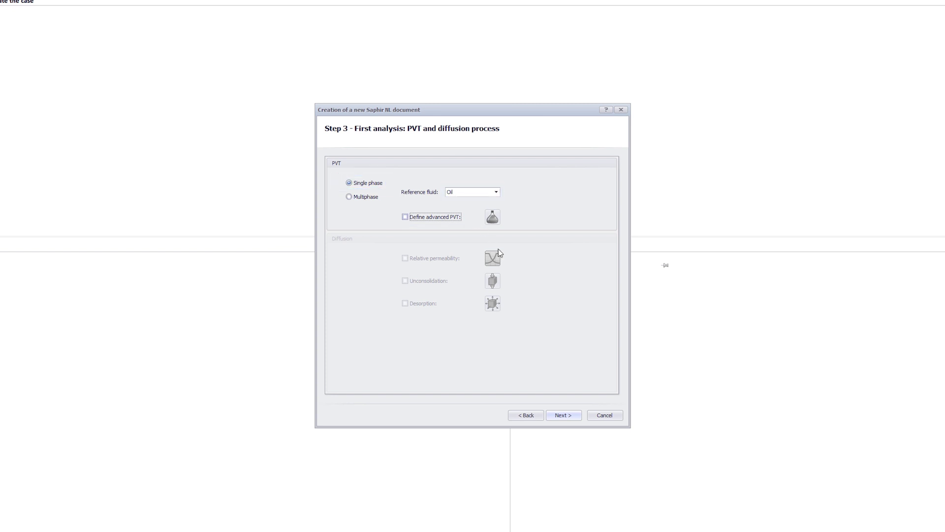
Accept the default analytical and numerical parameters in Steps 4 and 5
{"action": "left_click", "coordinate": [564, 415]}
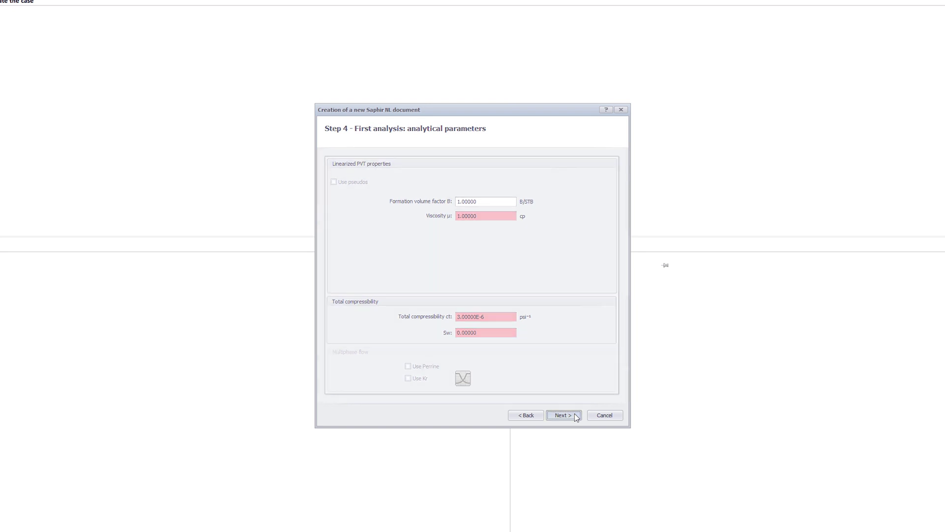
{"action": "left_click", "coordinate": [575, 416]}
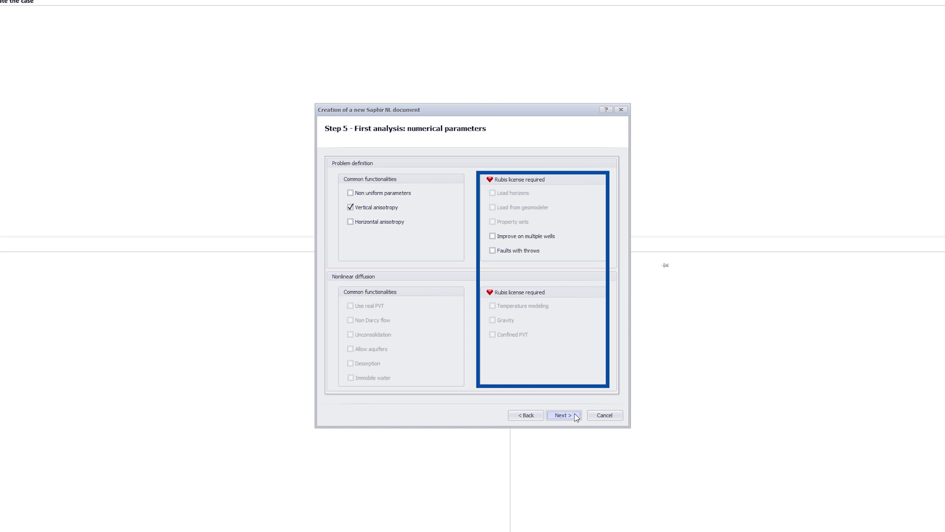
Create the document with Constant storage, Finite radius, Homogeneous, Infinite initial model
{"action": "left_click", "coordinate": [576, 416]}
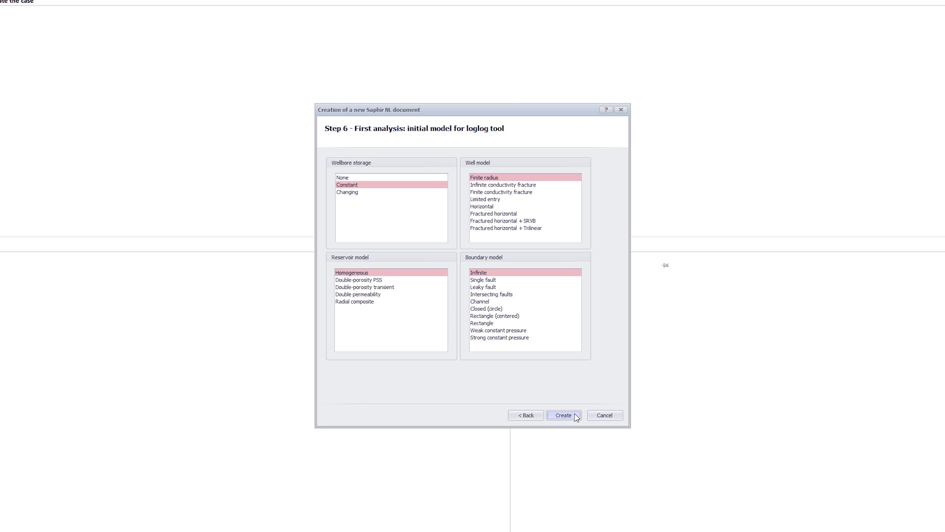
{"action": "left_click", "coordinate": [574, 415]}
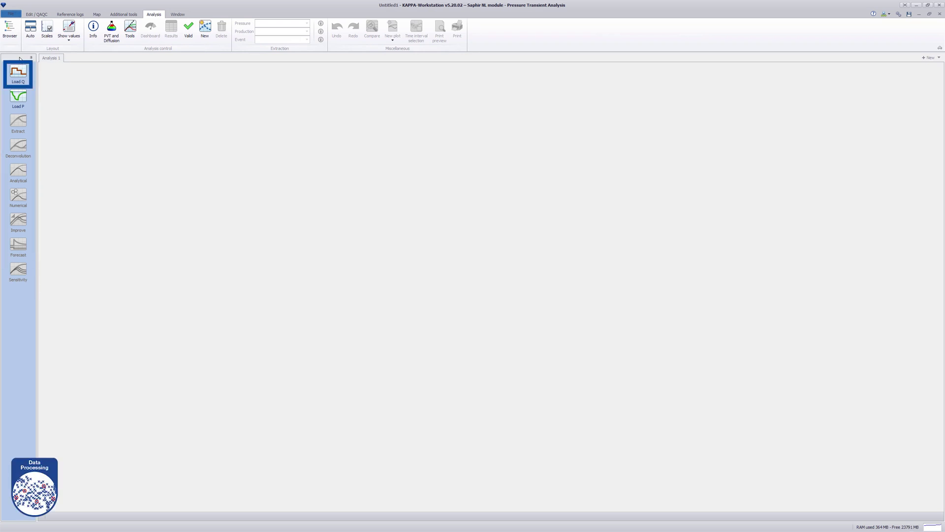
Load rates from PTAEX01 Rates.txt starting at the 12 / 1000 row, giving 1000–1500 STB/D steps
{"action": "left_click", "coordinate": [18, 73]}
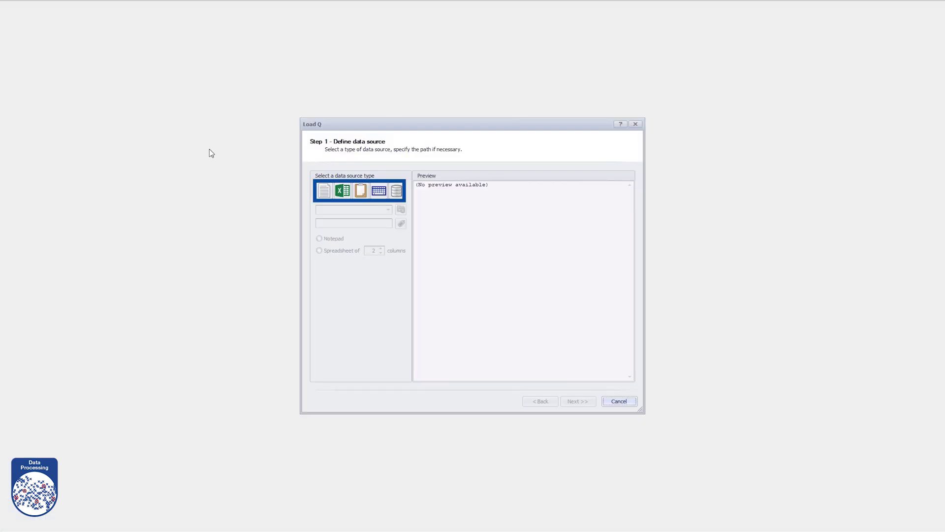
{"action": "left_click", "coordinate": [321, 193]}
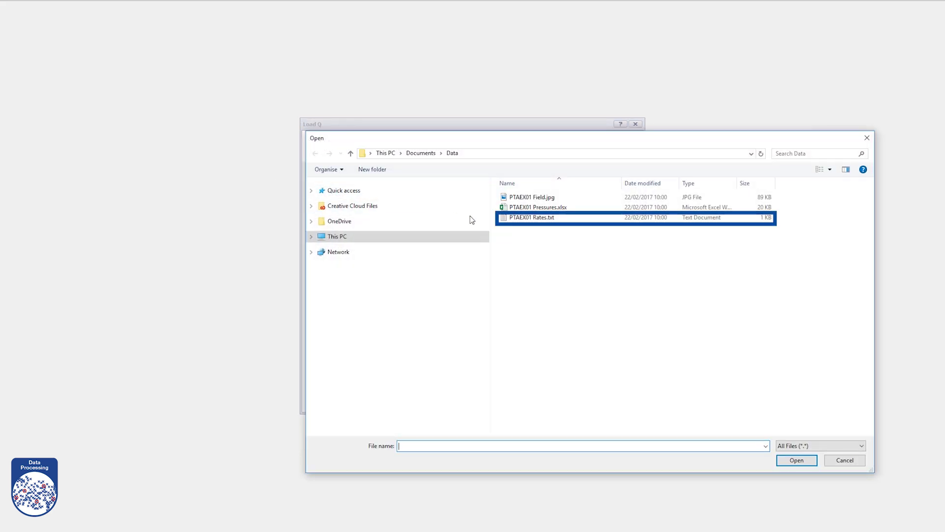
{"action": "left_click", "coordinate": [527, 218]}
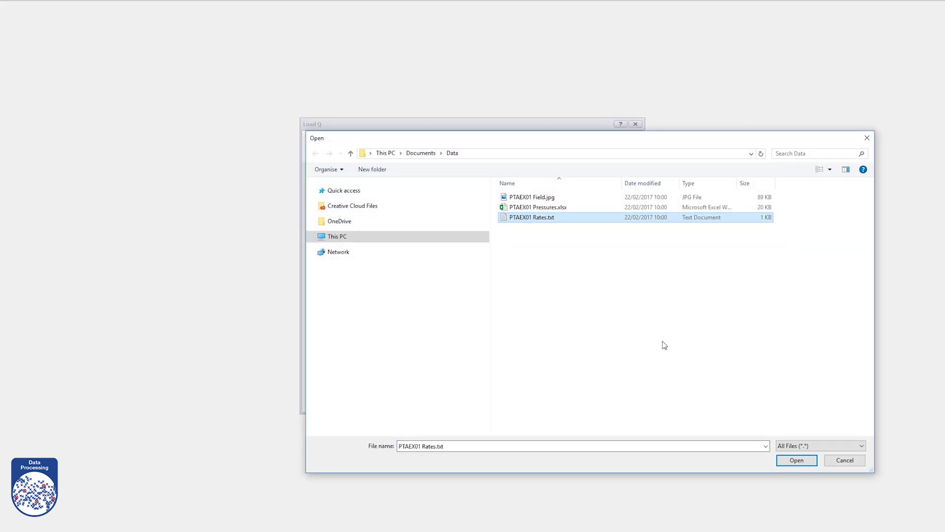
{"action": "left_click", "coordinate": [783, 463]}
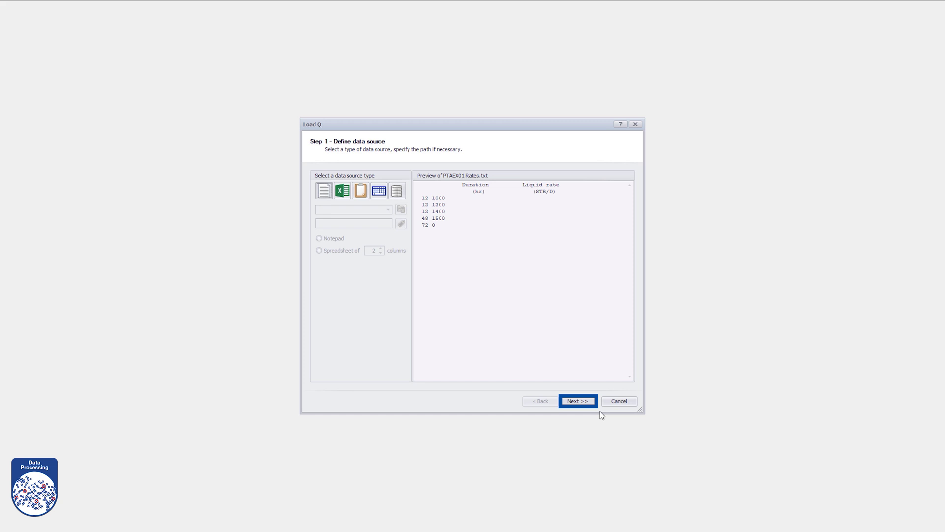
{"action": "left_click", "coordinate": [584, 402]}
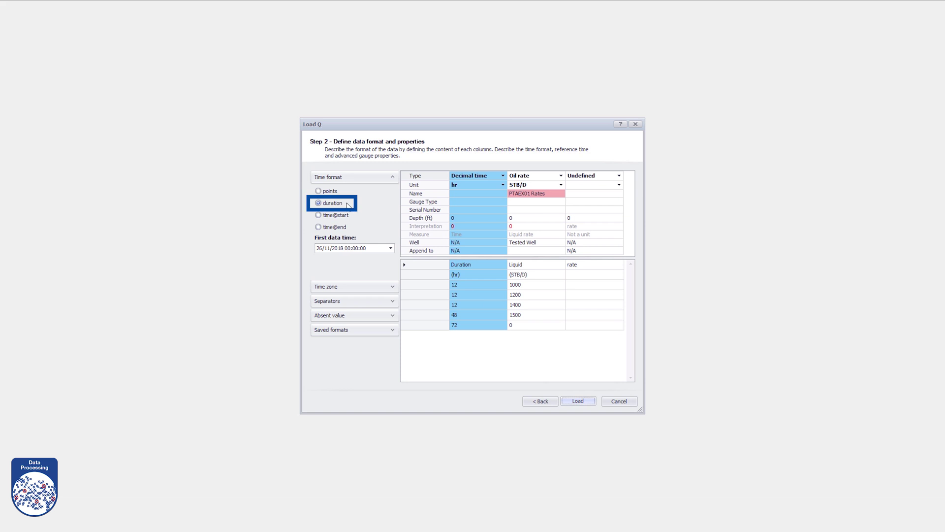
{"action": "left_click", "coordinate": [432, 289]}
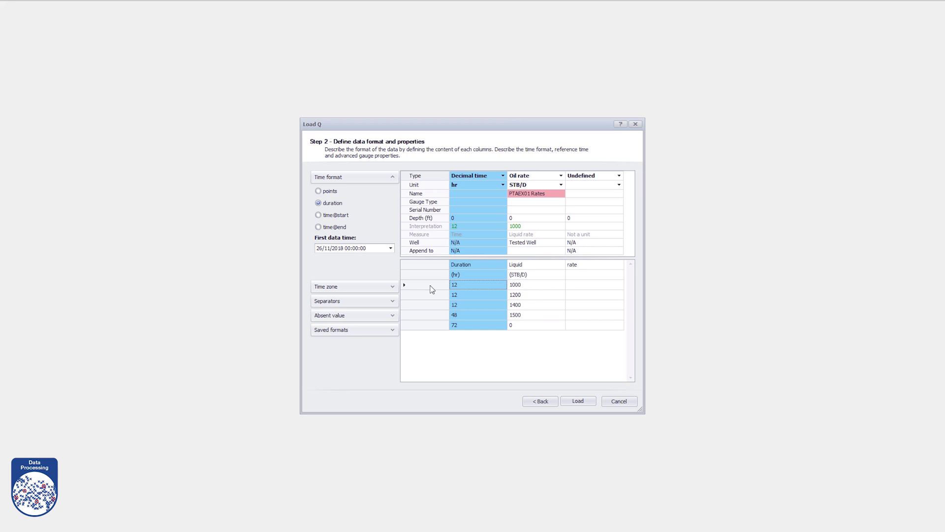
{"action": "left_click", "coordinate": [584, 399]}
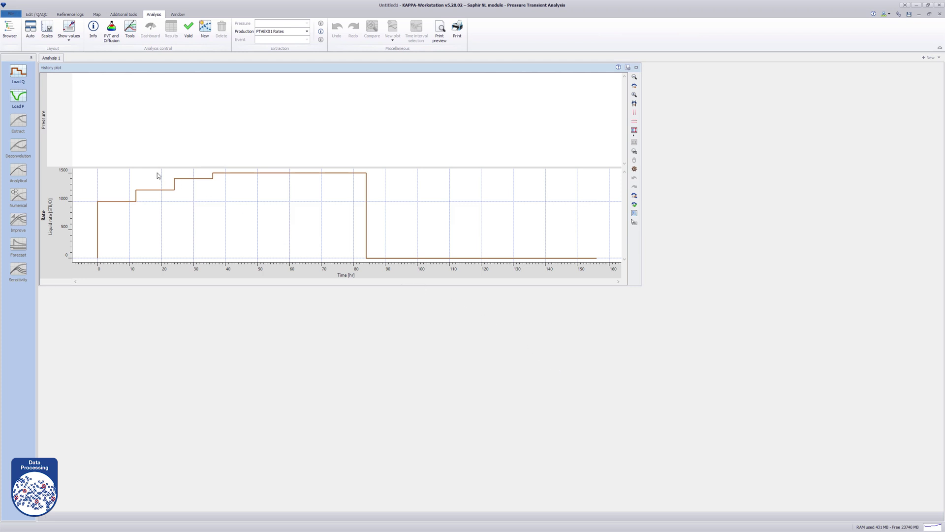
Load gauge pressures from the Excel file PTAEX01 Pressures.xlsx, starting at its first data row
{"action": "left_click", "coordinate": [15, 96]}
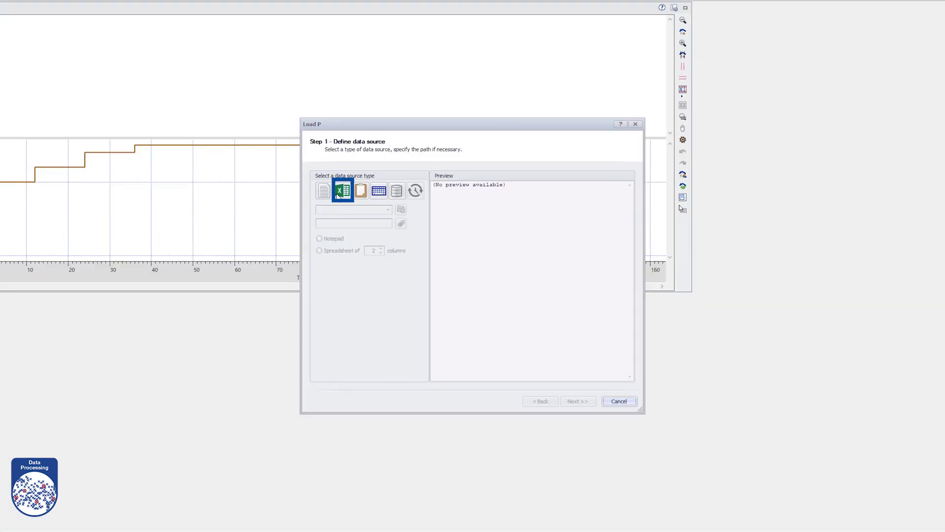
{"action": "left_click", "coordinate": [338, 191]}
{"action": "left_click", "coordinate": [538, 197]}
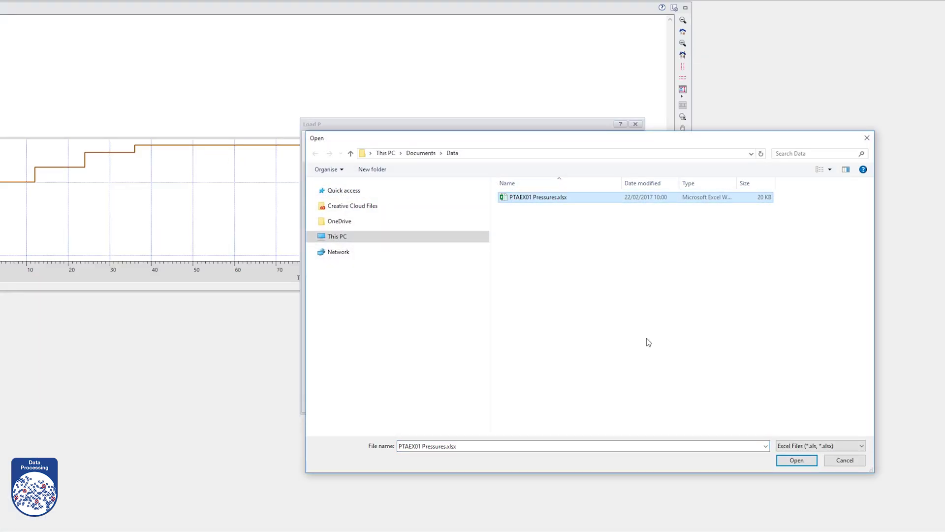
{"action": "left_click", "coordinate": [794, 459]}
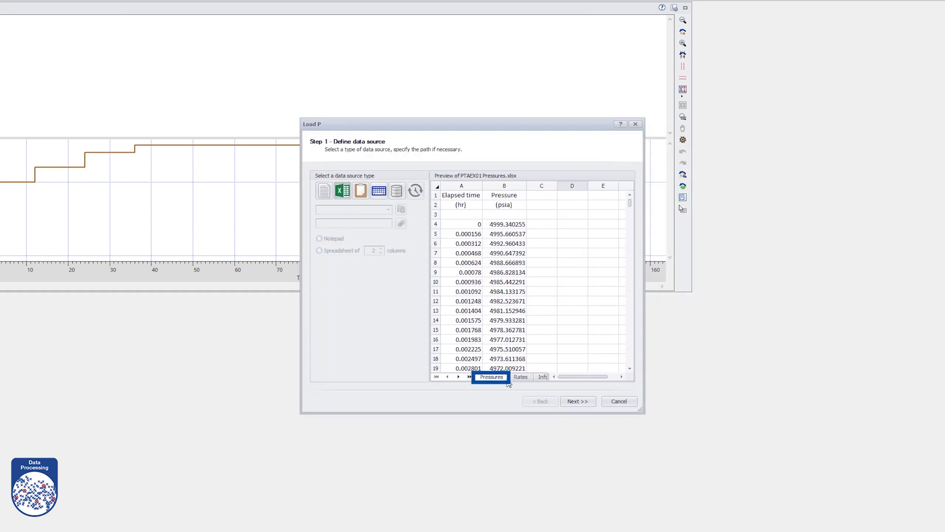
{"action": "left_click", "coordinate": [577, 401]}
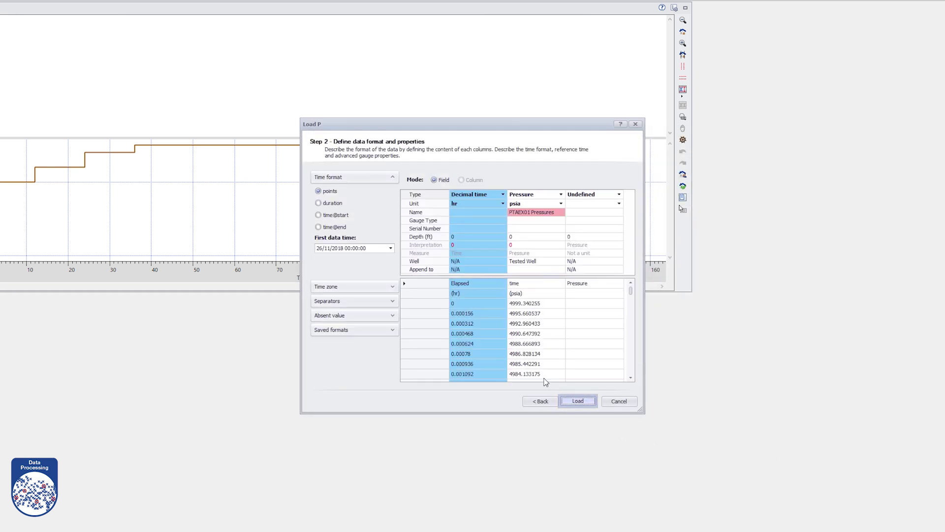
{"action": "left_click", "coordinate": [429, 304]}
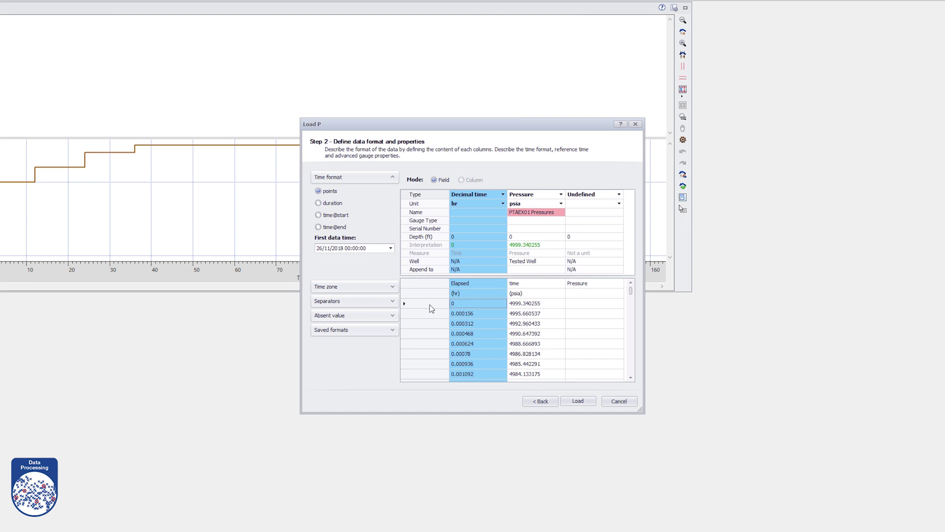
{"action": "left_click", "coordinate": [578, 400]}
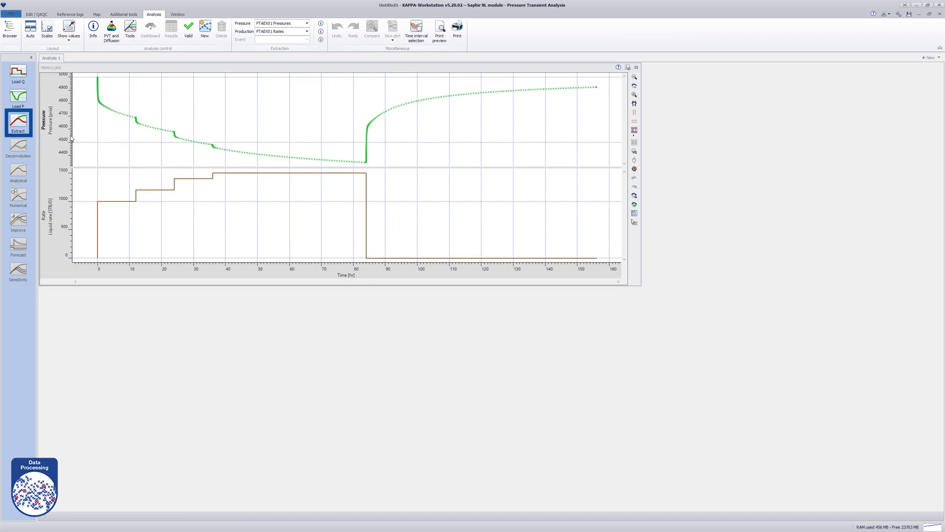
Extract Build-Up #1 into diagnostic plots and maximize the log-log plot
{"action": "left_click", "coordinate": [22, 120]}
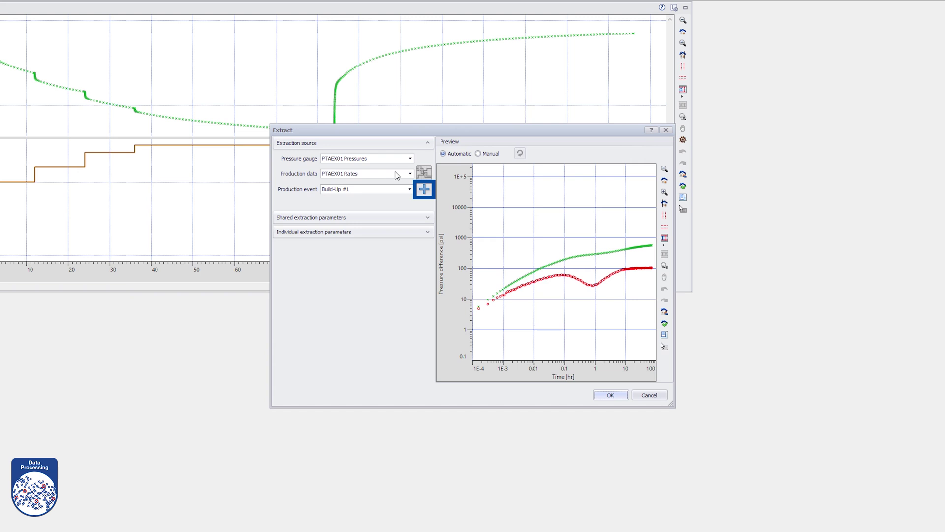
{"action": "left_click", "coordinate": [421, 192]}
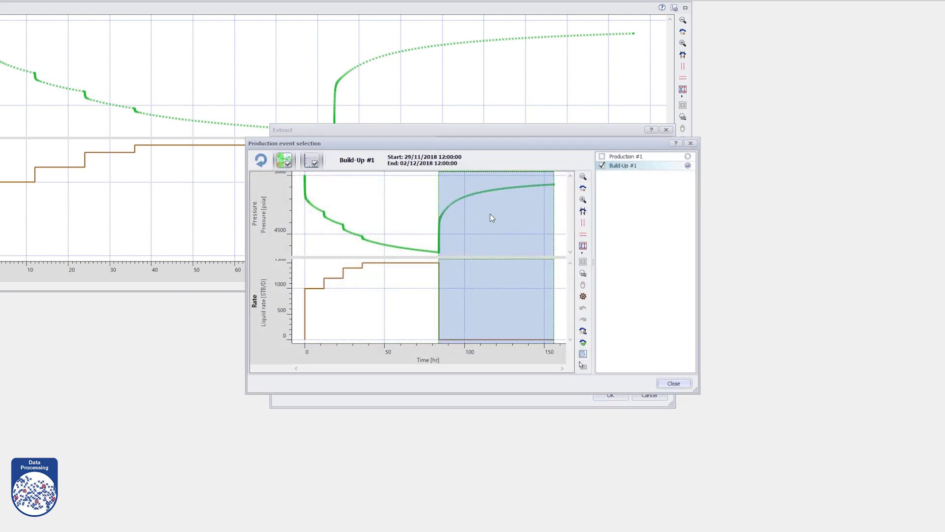
{"action": "mouse_move", "coordinate": [638, 172]}
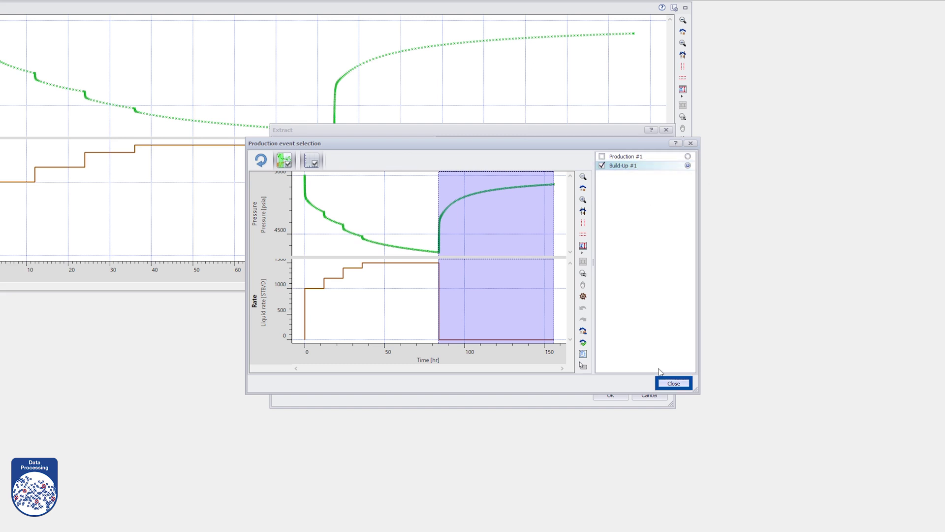
{"action": "left_click", "coordinate": [663, 383]}
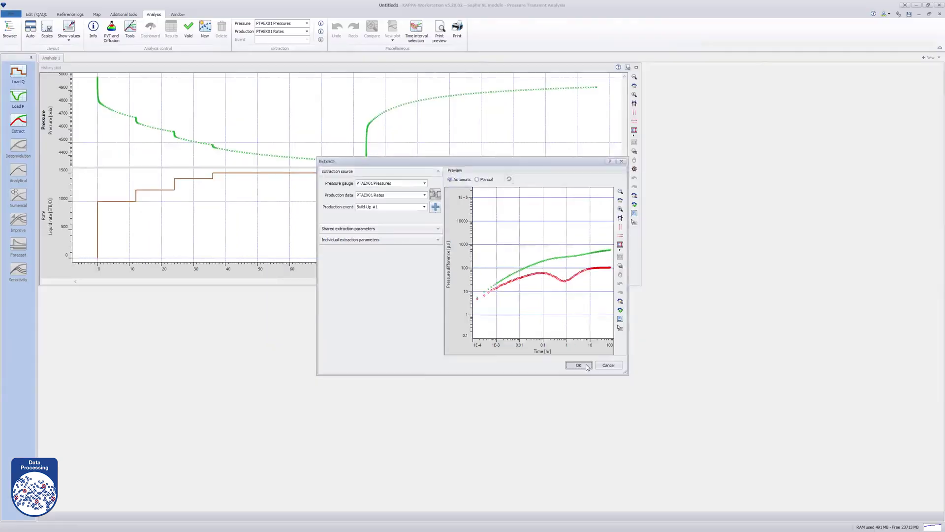
{"action": "left_click", "coordinate": [623, 395]}
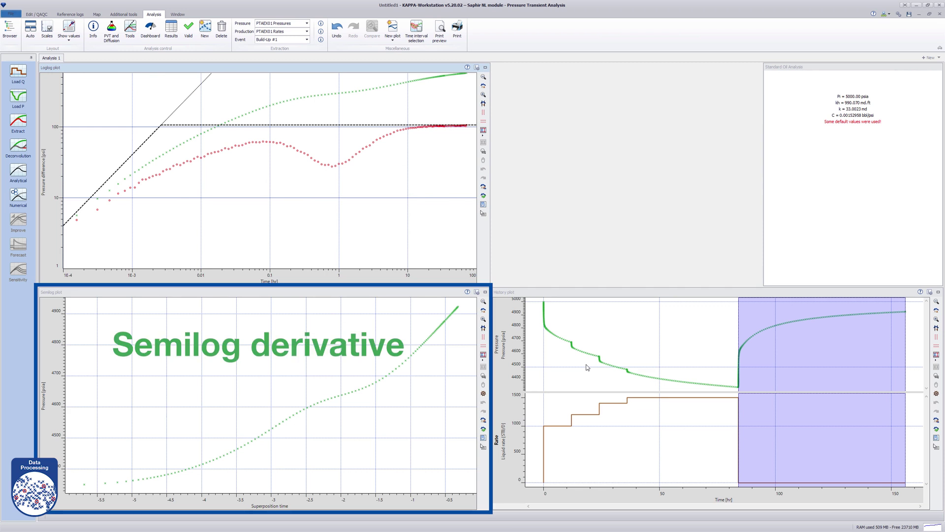
{"action": "double_click", "coordinate": [352, 70]}
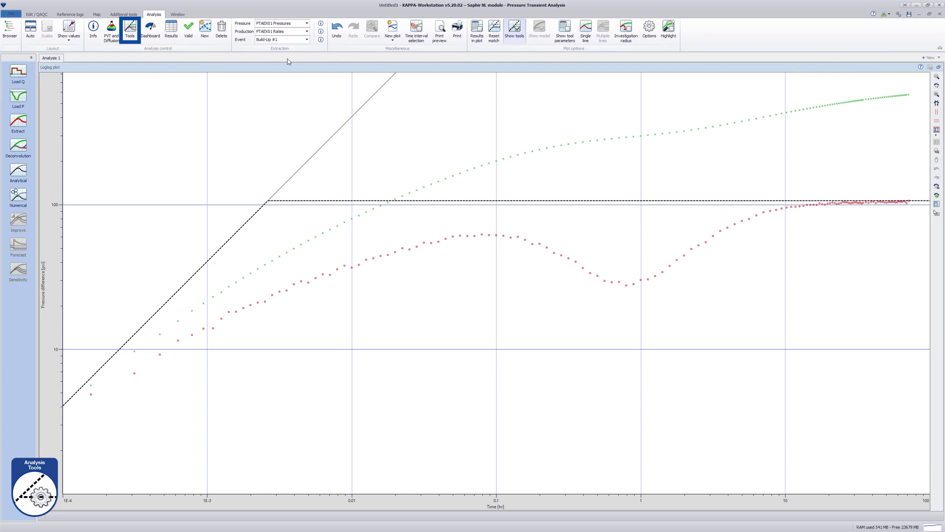
Add infinite conductivity fracture and Double-porosity PSS tool lines to the log-log plot
{"action": "left_click", "coordinate": [131, 33]}
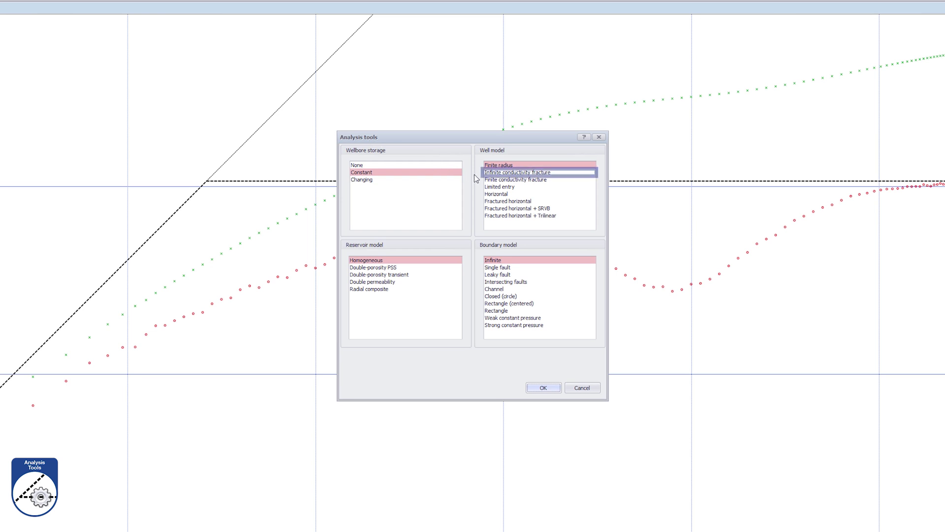
{"action": "left_click", "coordinate": [502, 174]}
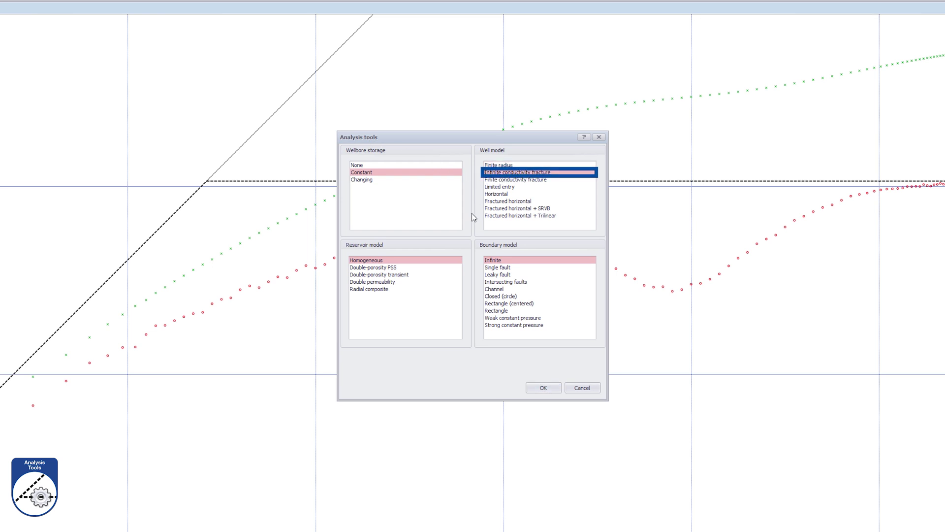
{"action": "left_click", "coordinate": [401, 268]}
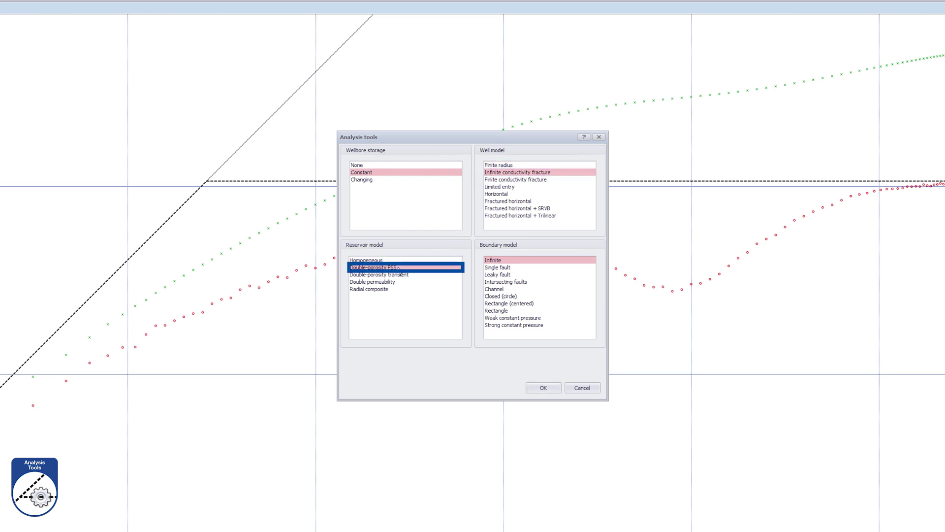
{"action": "left_click", "coordinate": [544, 387]}
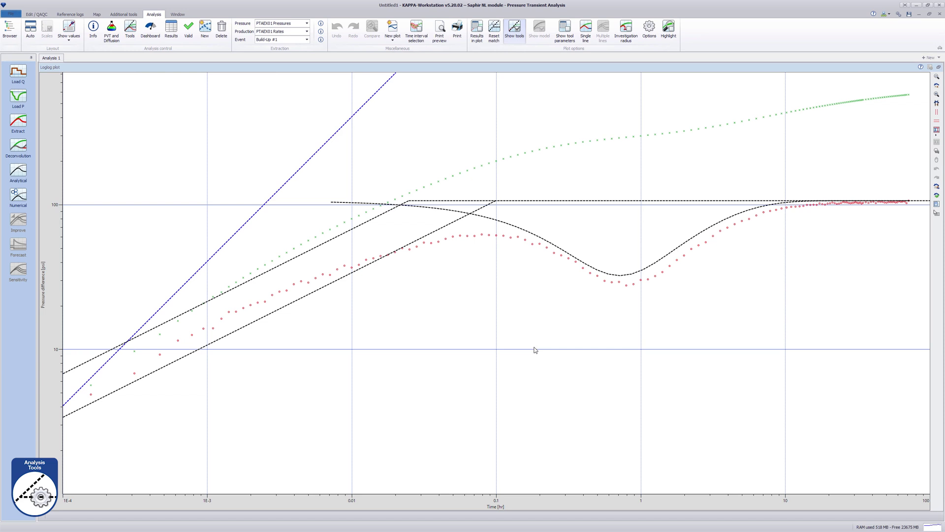
Show the tool parameters readout and move it clear of the plotted data
{"action": "left_click", "coordinate": [481, 30]}
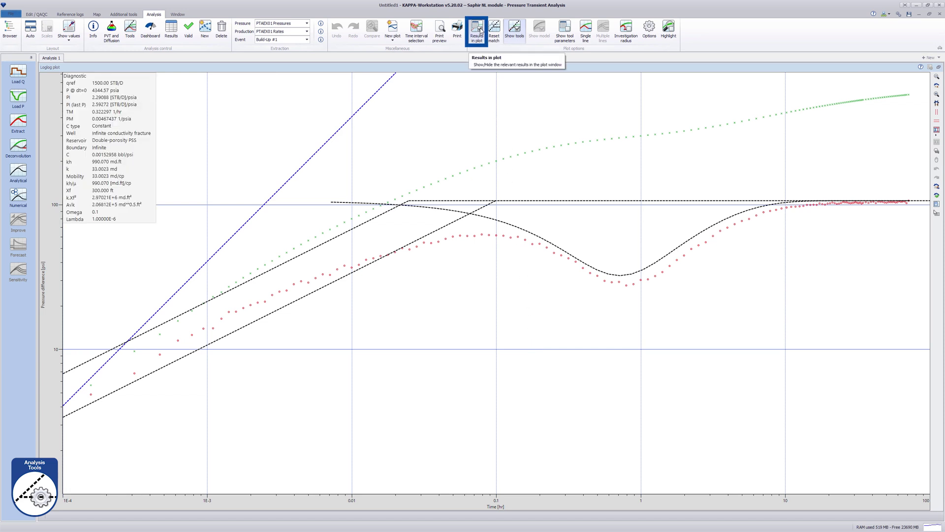
{"action": "left_click", "coordinate": [481, 31]}
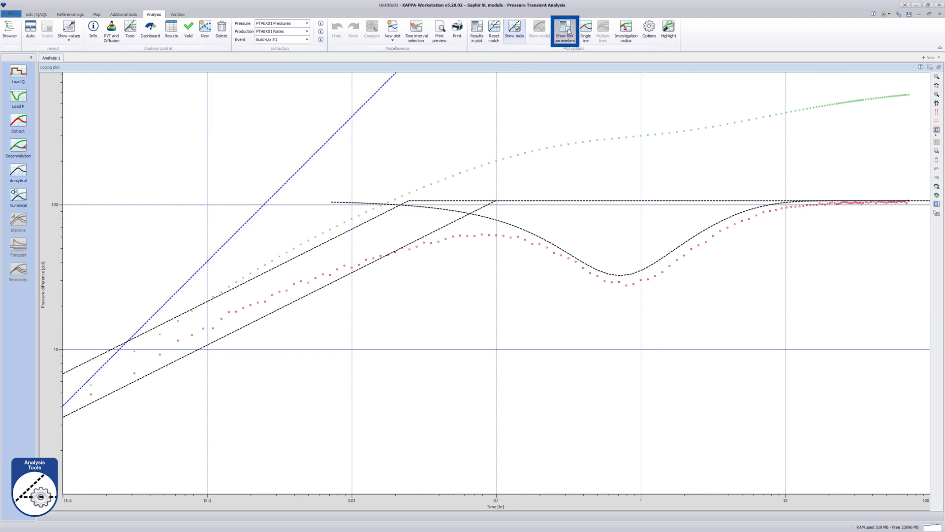
{"action": "left_click", "coordinate": [568, 32]}
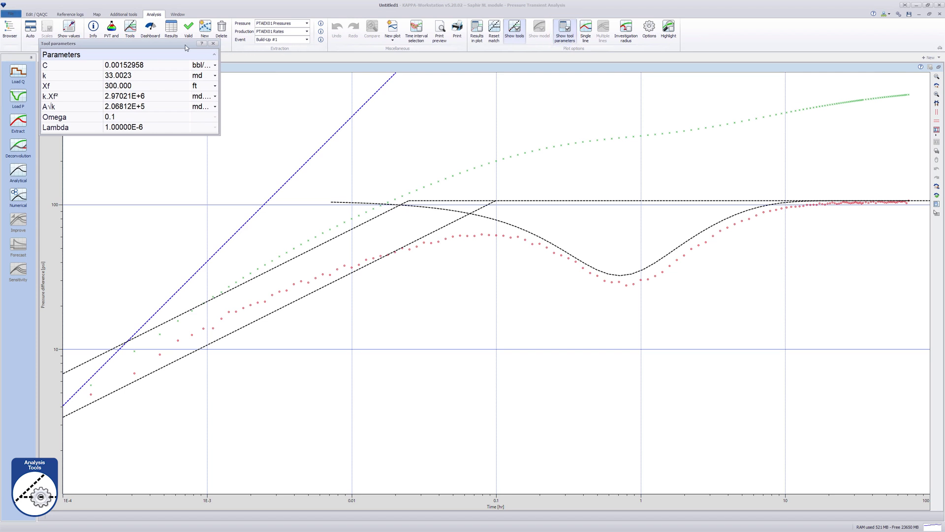
{"action": "left_click_drag", "start_coordinate": [186, 47], "coordinate": [757, 311]}
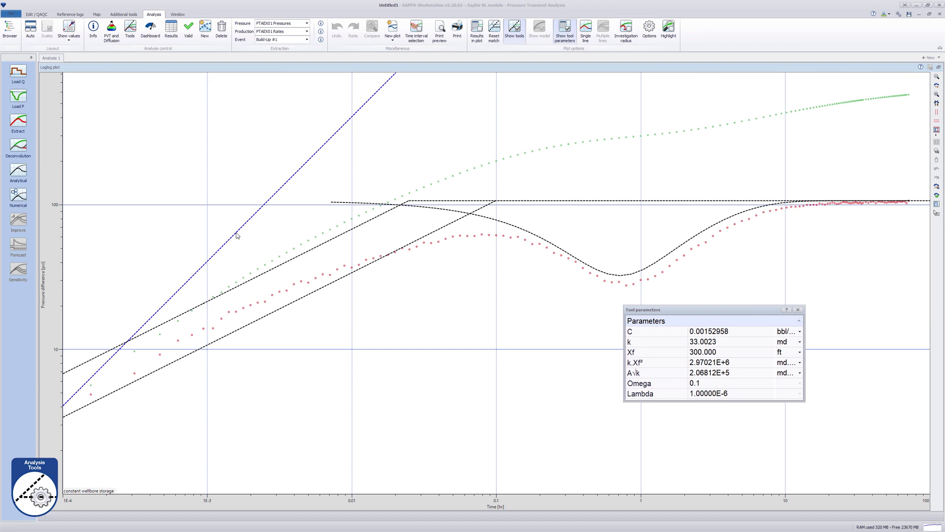
Fit storage, radial, linear-flow and dip lines to the derivative: k 33.7880 md, Xf 274.711 ft
{"action": "left_click_drag", "start_coordinate": [237, 236], "coordinate": [250, 240]}
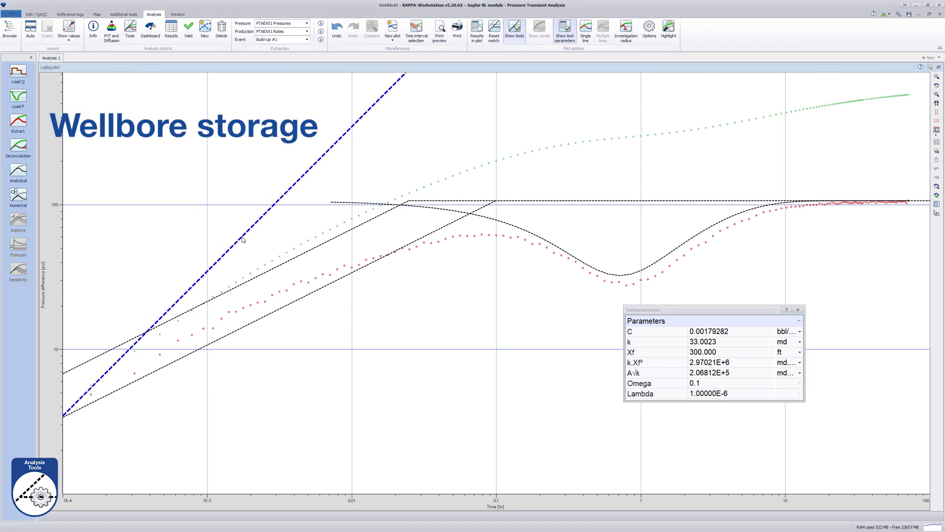
{"action": "left_click_drag", "start_coordinate": [587, 203], "coordinate": [590, 205]}
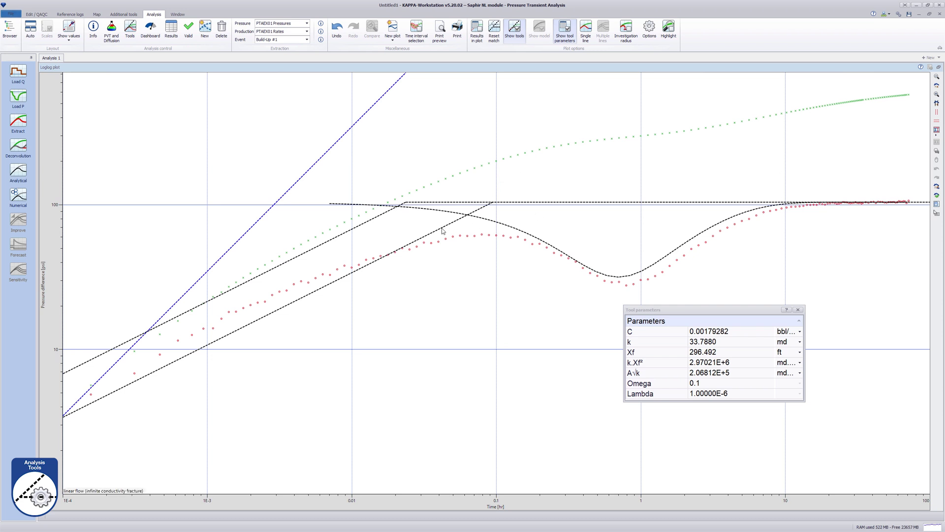
{"action": "left_click_drag", "start_coordinate": [441, 231], "coordinate": [442, 220]}
{"action": "left_click_drag", "start_coordinate": [523, 234], "coordinate": [531, 241]}
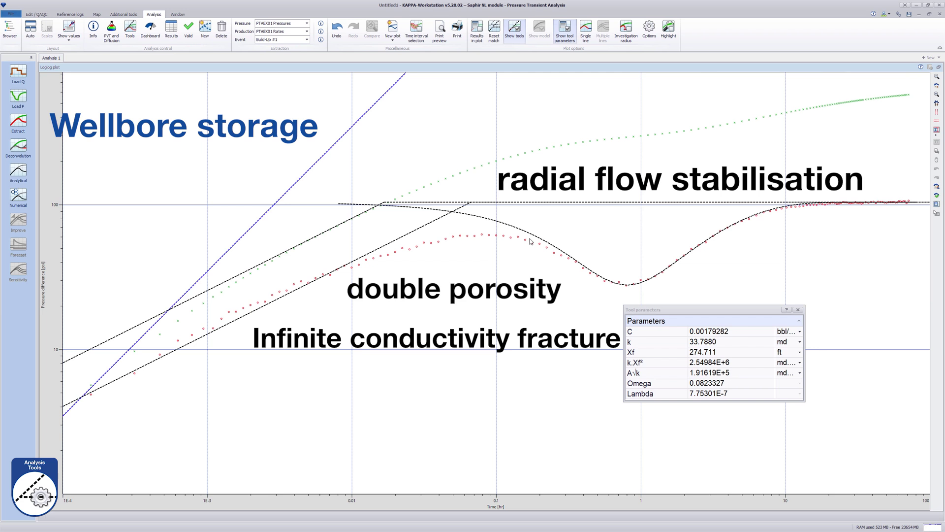
{"action": "left_click", "coordinate": [798, 310]}
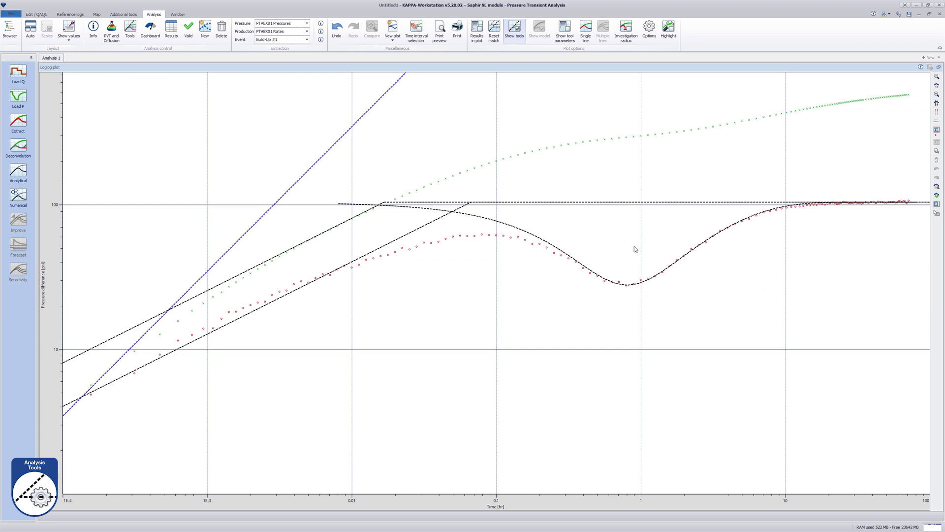
Restore the four-plot layout and generate the fractured dual-porosity infinite analytical model (Pi 4651.04 psia)
{"action": "double_click", "coordinate": [319, 69]}
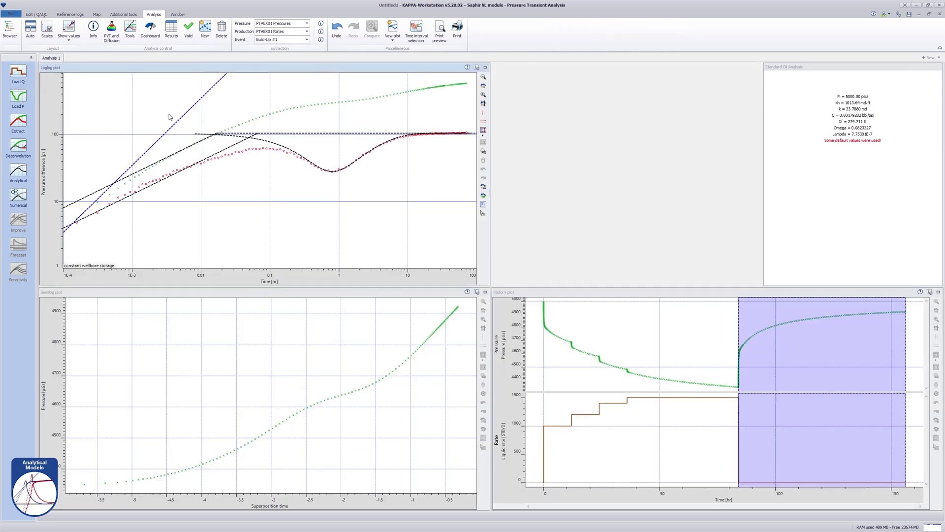
{"action": "left_click", "coordinate": [22, 171]}
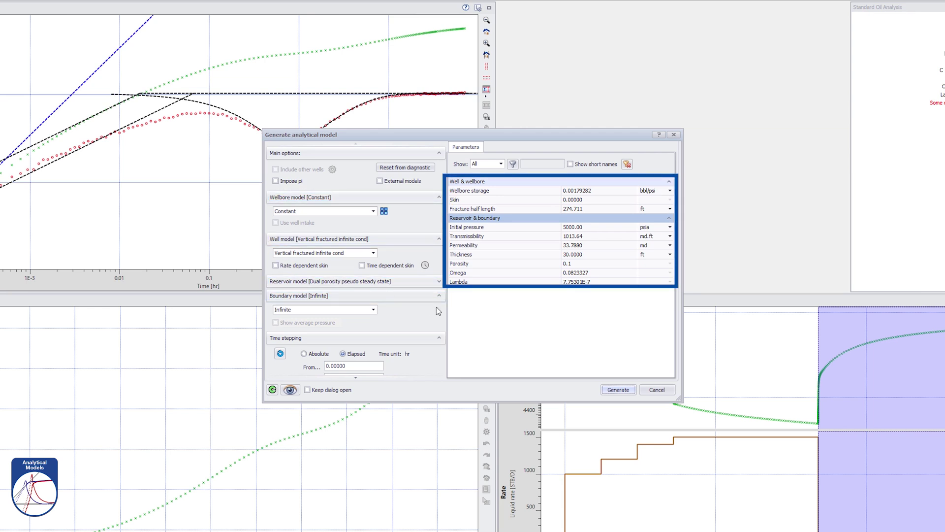
{"action": "left_click", "coordinate": [630, 391]}
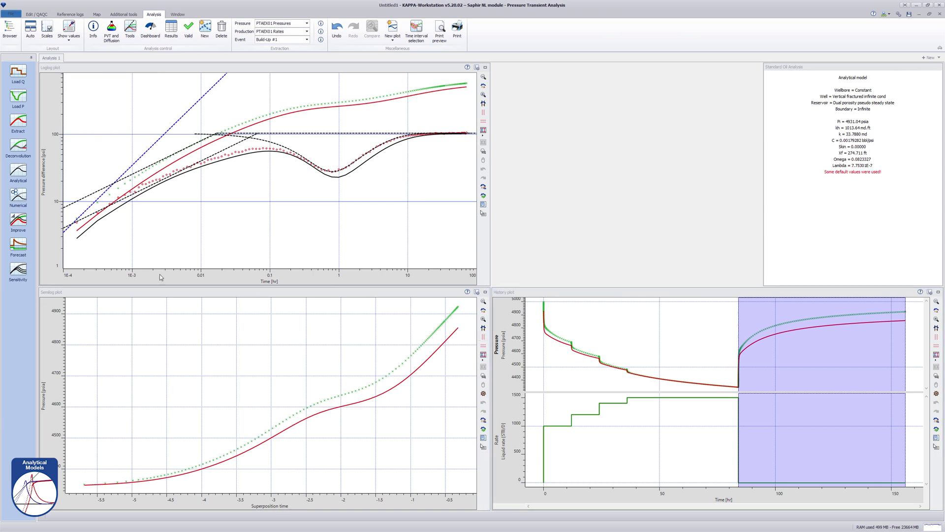
Regress the model to Pi 4999.26 psia, k 33.6585 md, Xf 199.854 ft, and hide the loglog straight-line tools
{"action": "left_click", "coordinate": [19, 221]}
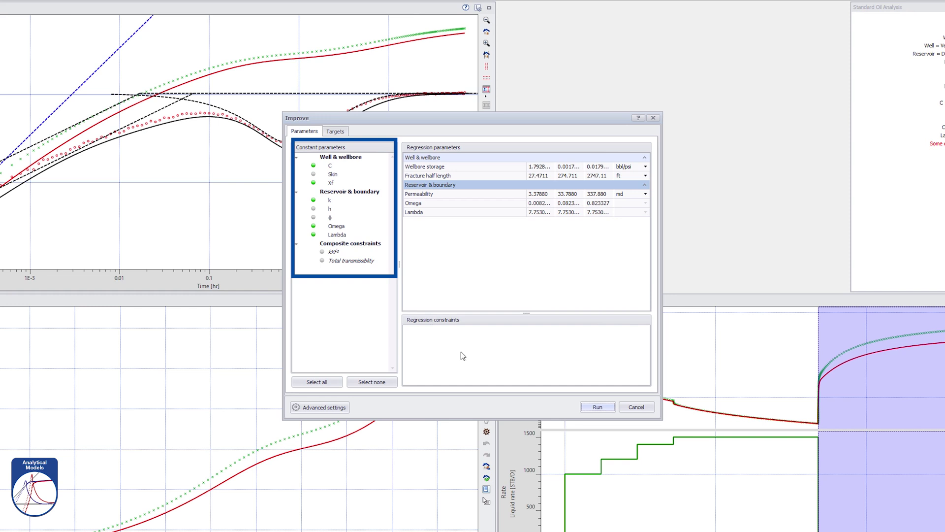
{"action": "left_click", "coordinate": [597, 407]}
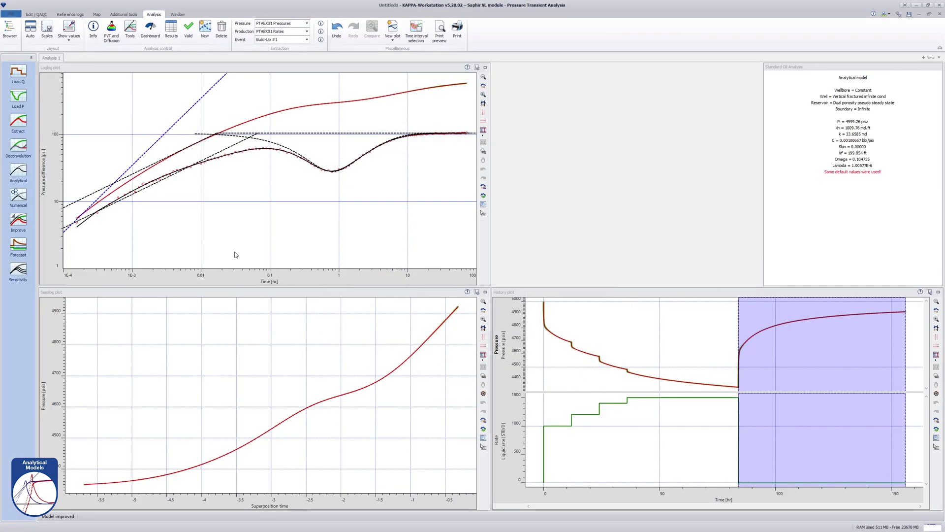
{"action": "right_click", "coordinate": [183, 222]}
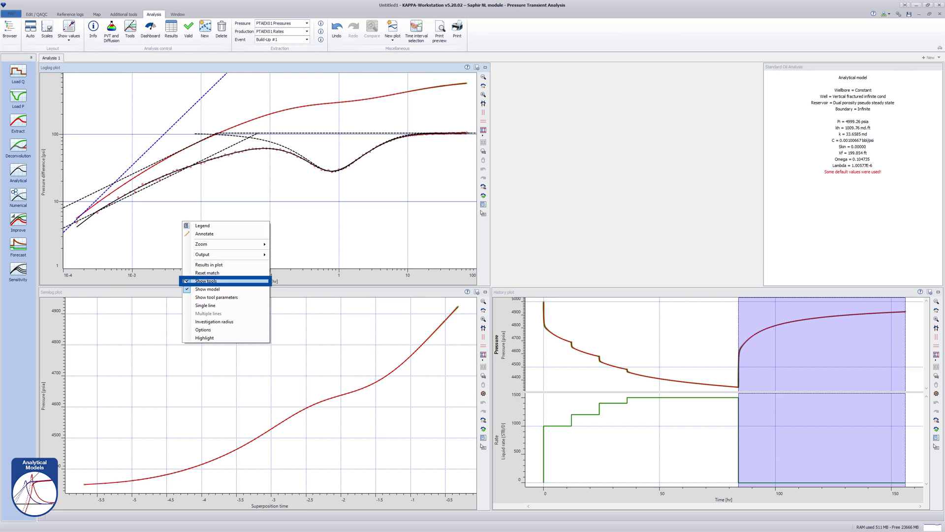
{"action": "left_click", "coordinate": [185, 281]}
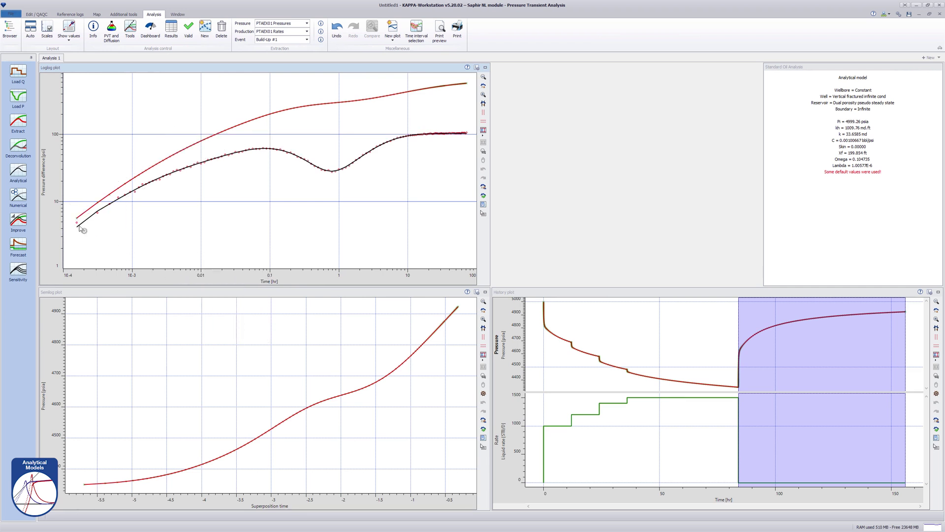
Generate a numerical model reset from the analytical parameters and maximize its 3D Voronoi pressure grid
{"action": "left_click", "coordinate": [19, 195]}
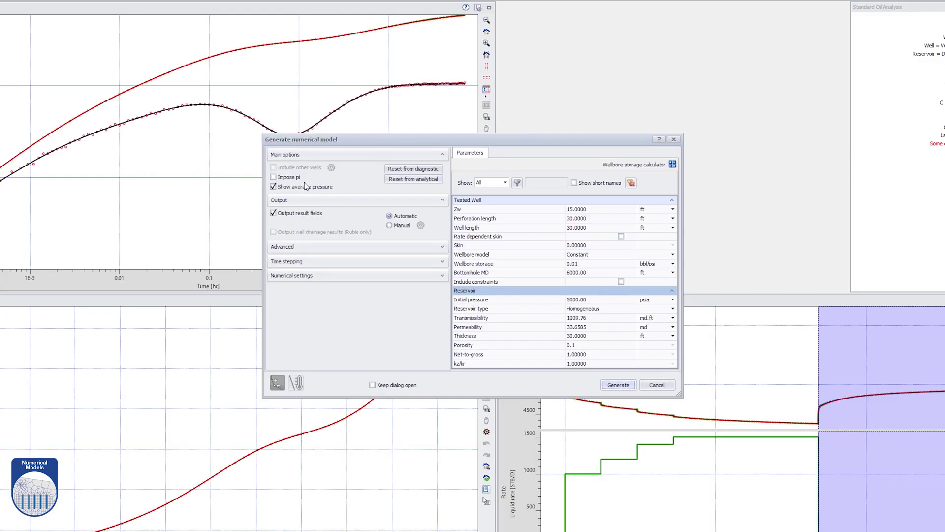
{"action": "left_click", "coordinate": [401, 180]}
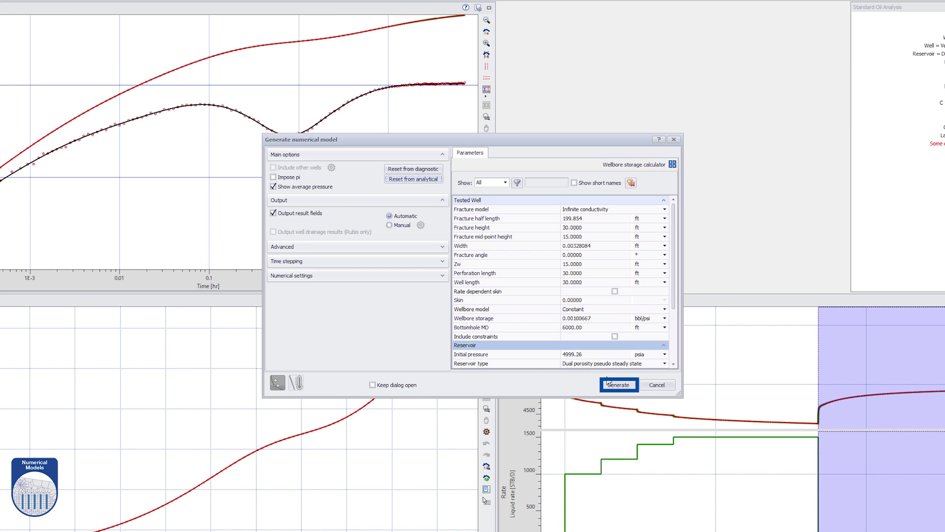
{"action": "left_click", "coordinate": [632, 387]}
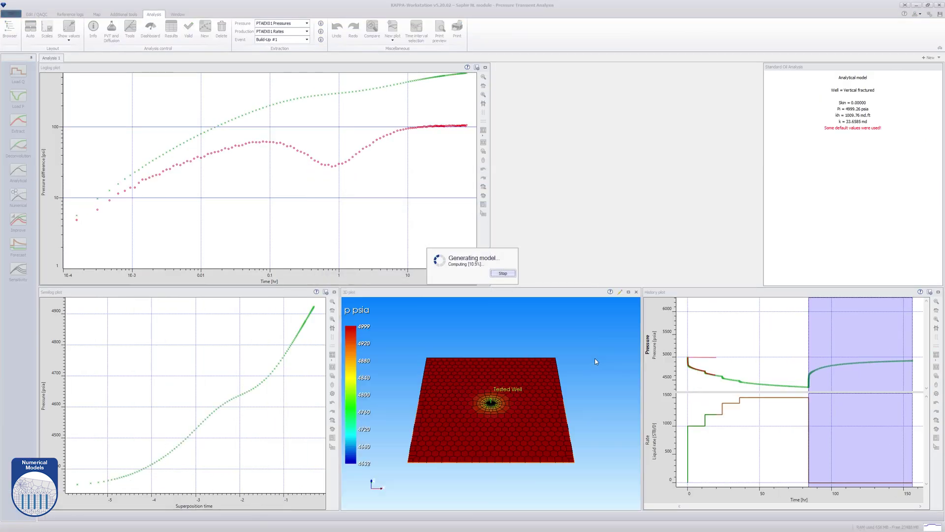
{"action": "double_click", "coordinate": [572, 293]}
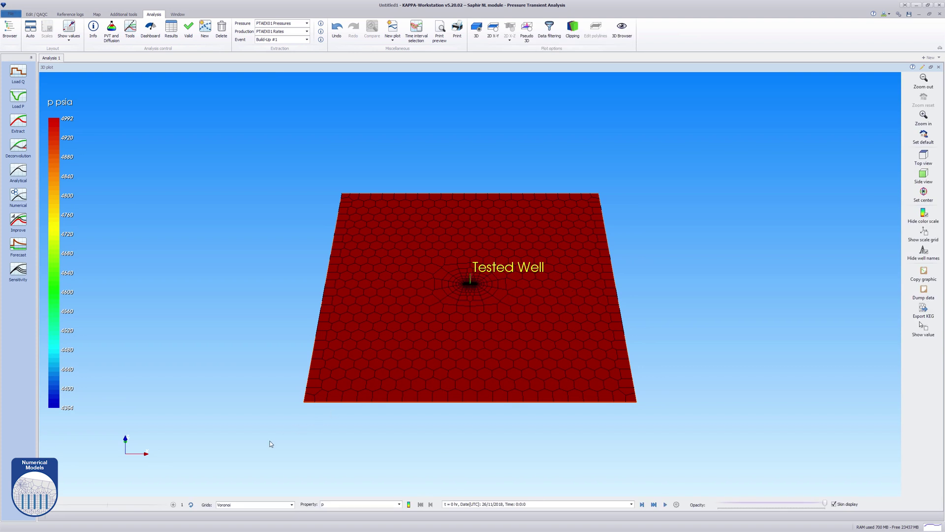
Set vertical exaggeration to 20, lower grid opacity, zoom onto the Tested Well fracture, then retile the plots
{"action": "left_click", "coordinate": [174, 504]}
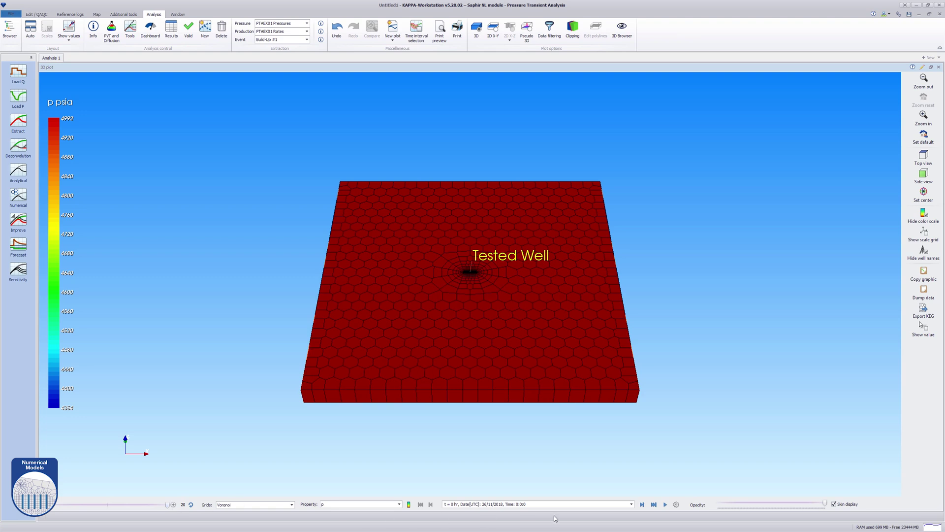
{"action": "left_click", "coordinate": [765, 504]}
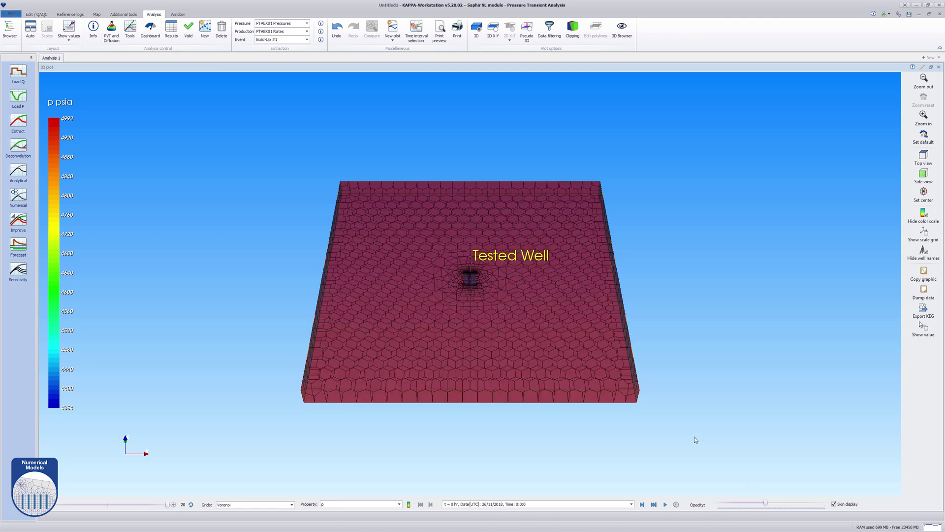
{"action": "scroll", "coordinate": [692, 433], "scroll_direction": "up", "scroll_amount": 3}
{"action": "scroll", "coordinate": [688, 432], "scroll_direction": "up", "scroll_amount": 5}
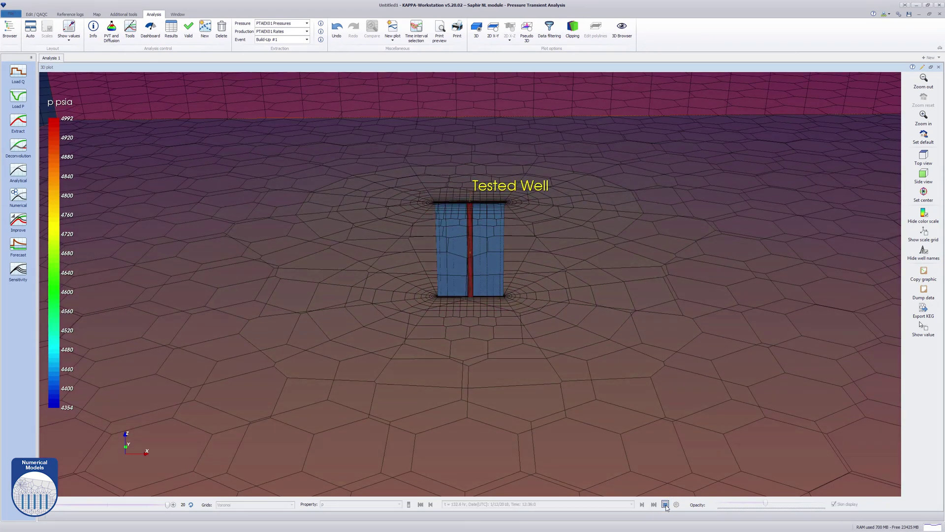
{"action": "double_click", "coordinate": [605, 69]}
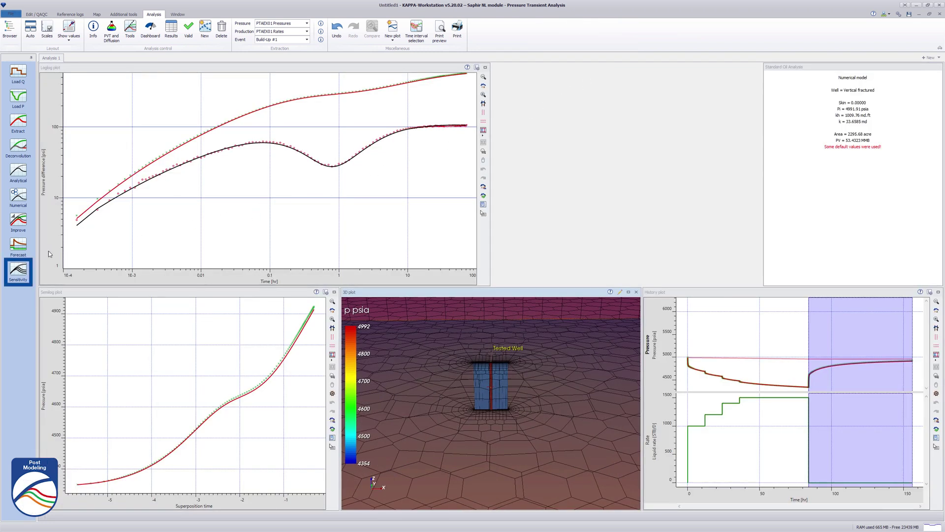
Generate a sensitivity study varying Tested Well Xf over 5 values from 100 to 400 ft
{"action": "left_click", "coordinate": [20, 270]}
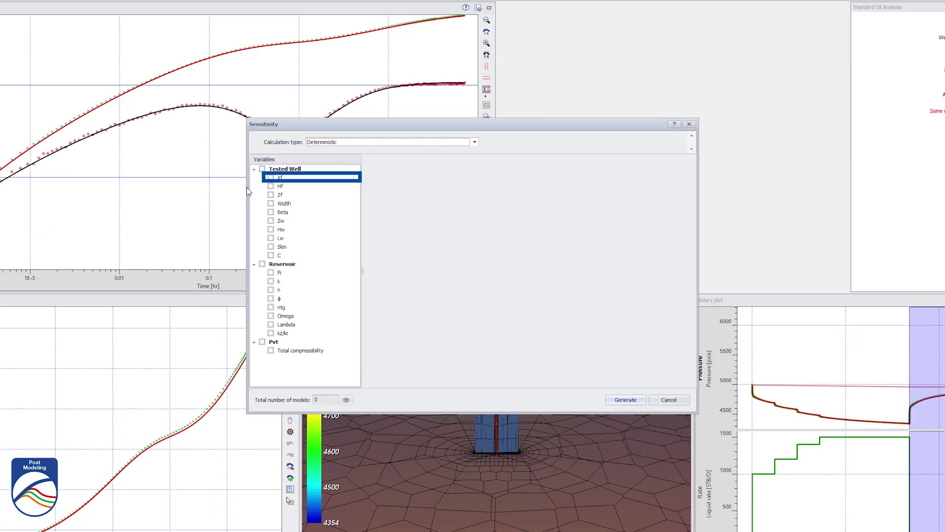
{"action": "left_click", "coordinate": [272, 178]}
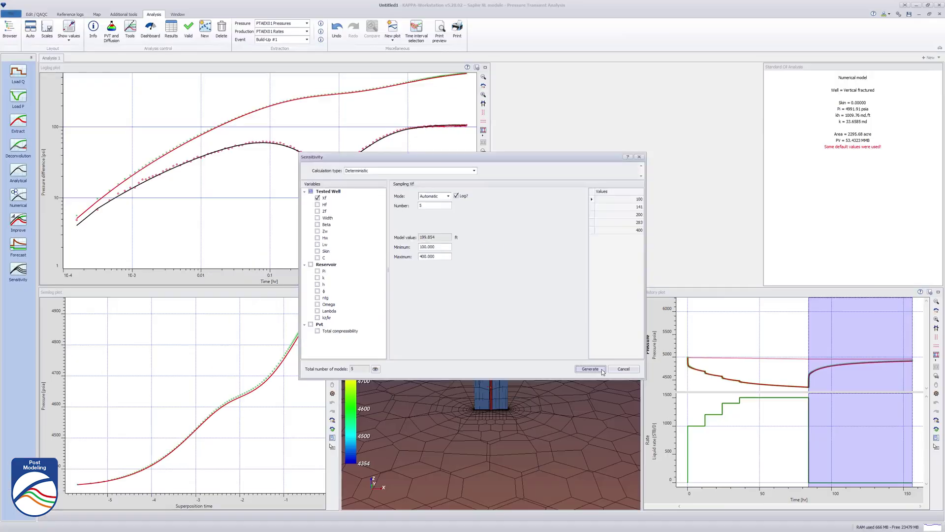
{"action": "left_click", "coordinate": [591, 369]}
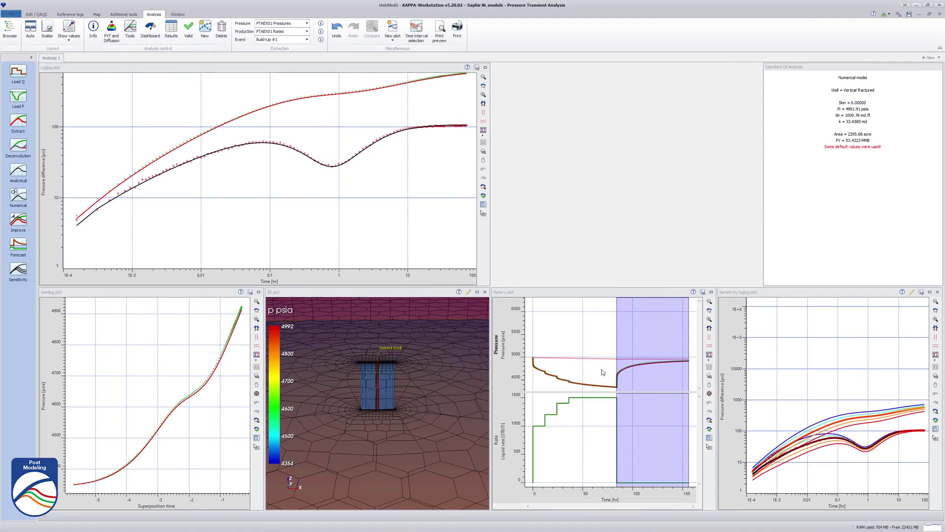
Add a legend to the enlarged sensitivity loglog plot labelling the Xf 100–400 ft curves, then retile
{"action": "double_click", "coordinate": [758, 295]}
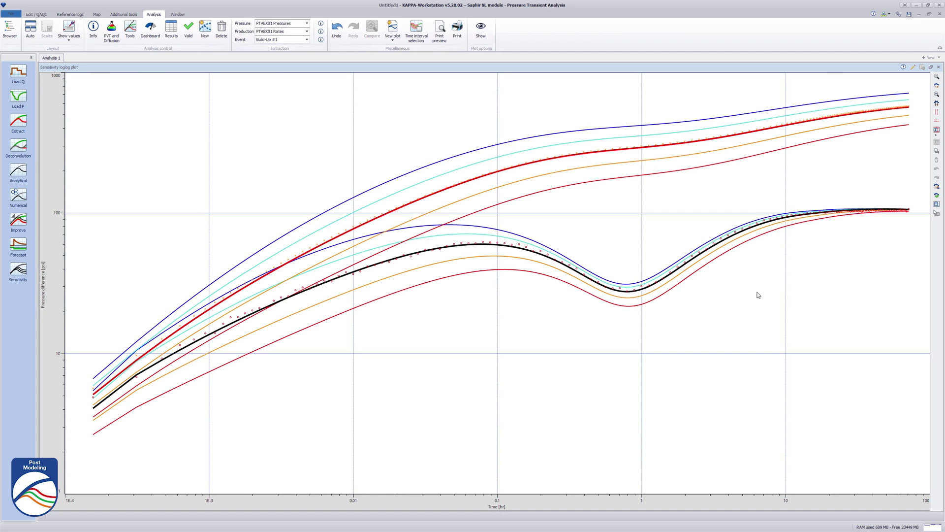
{"action": "right_click", "coordinate": [758, 295]}
{"action": "left_click", "coordinate": [764, 297]}
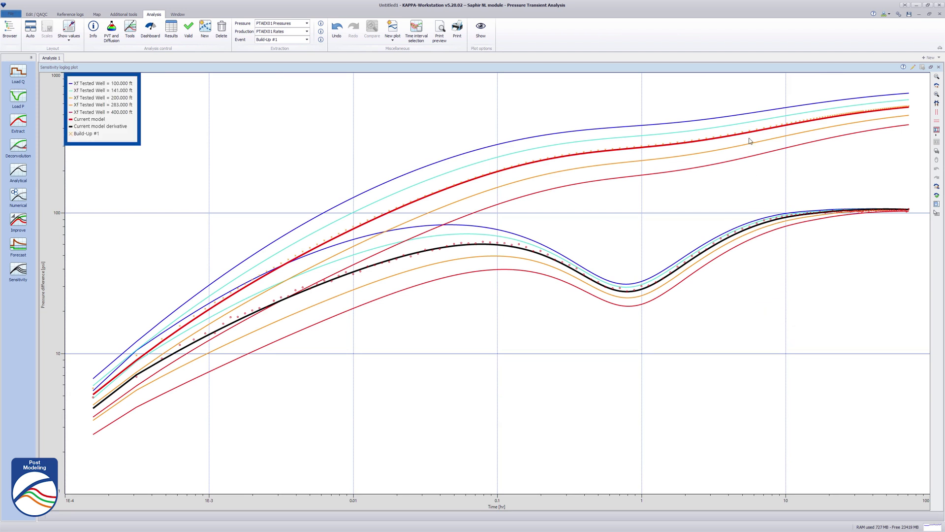
{"action": "double_click", "coordinate": [744, 71]}
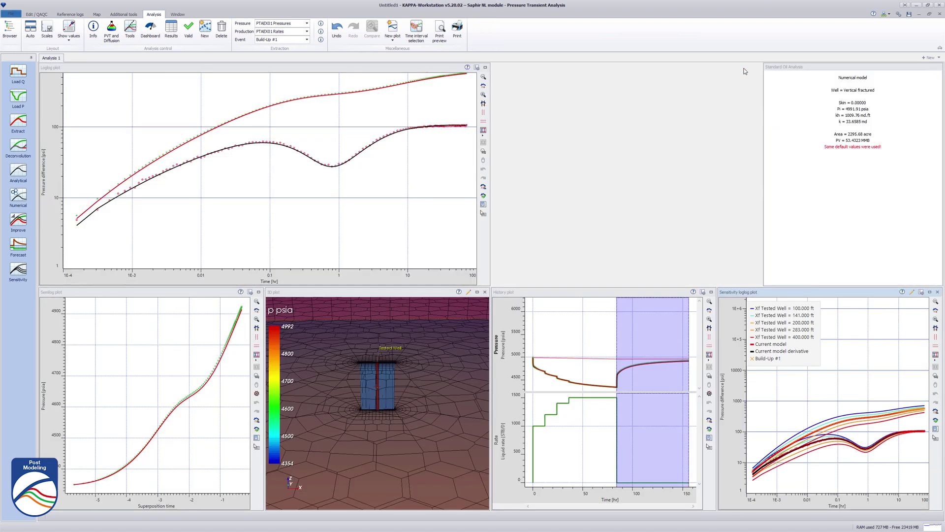